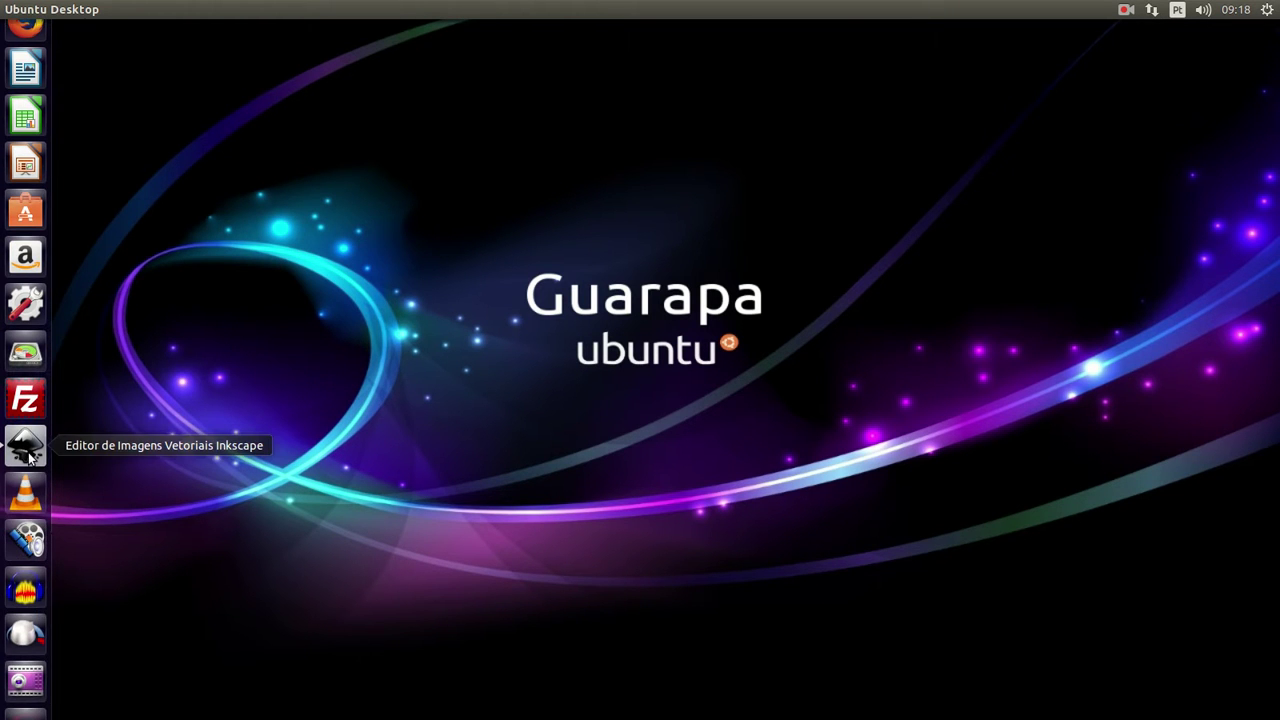
Step: Launch Inkscape and delete the spiral, cyan rectangle and cyan circle, leaving an empty page
{"action": "left_click", "coordinate": [26, 447]}
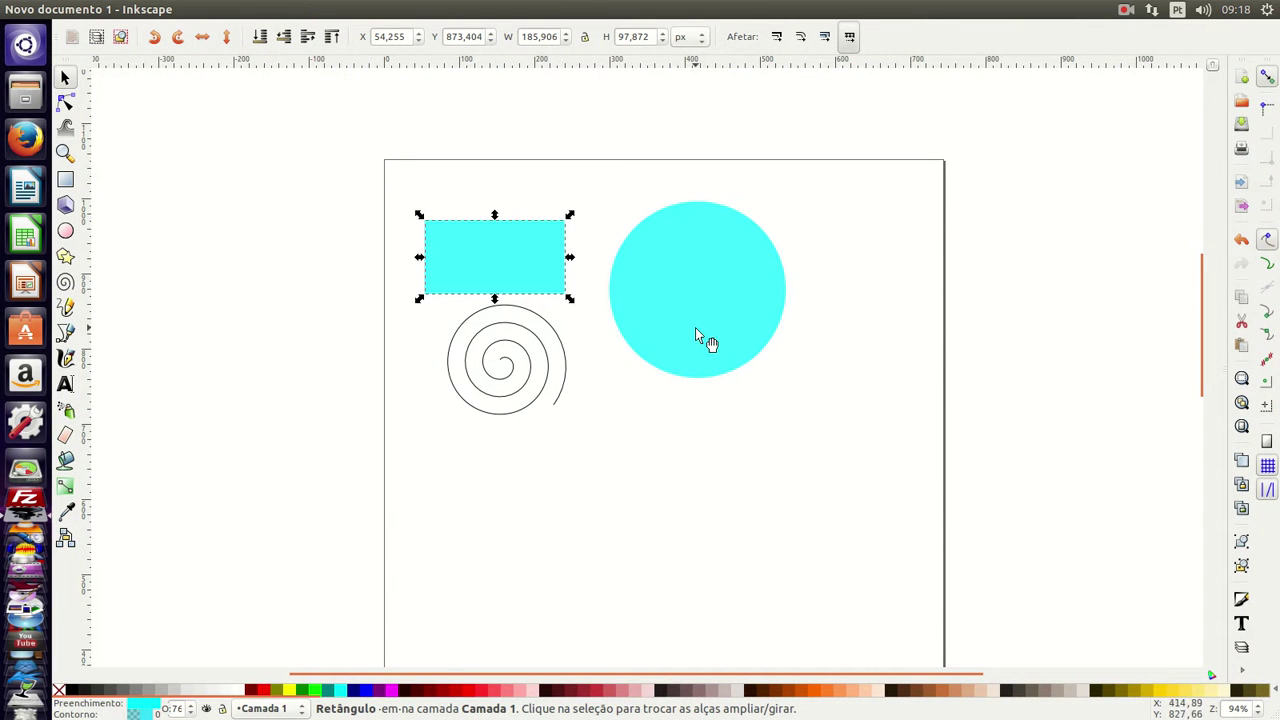
{"action": "left_click", "coordinate": [536, 360]}
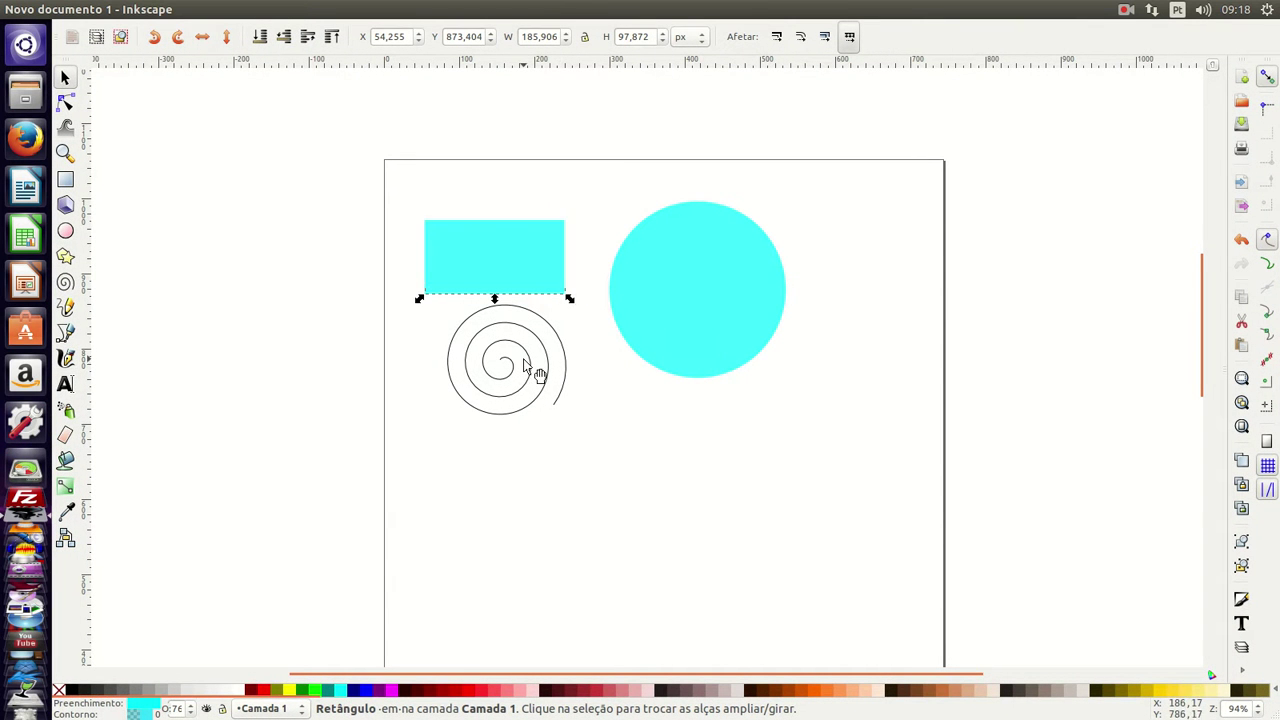
{"action": "key", "text": "Delete"}
{"action": "left_click", "coordinate": [529, 266]}
{"action": "key", "text": "Delete"}
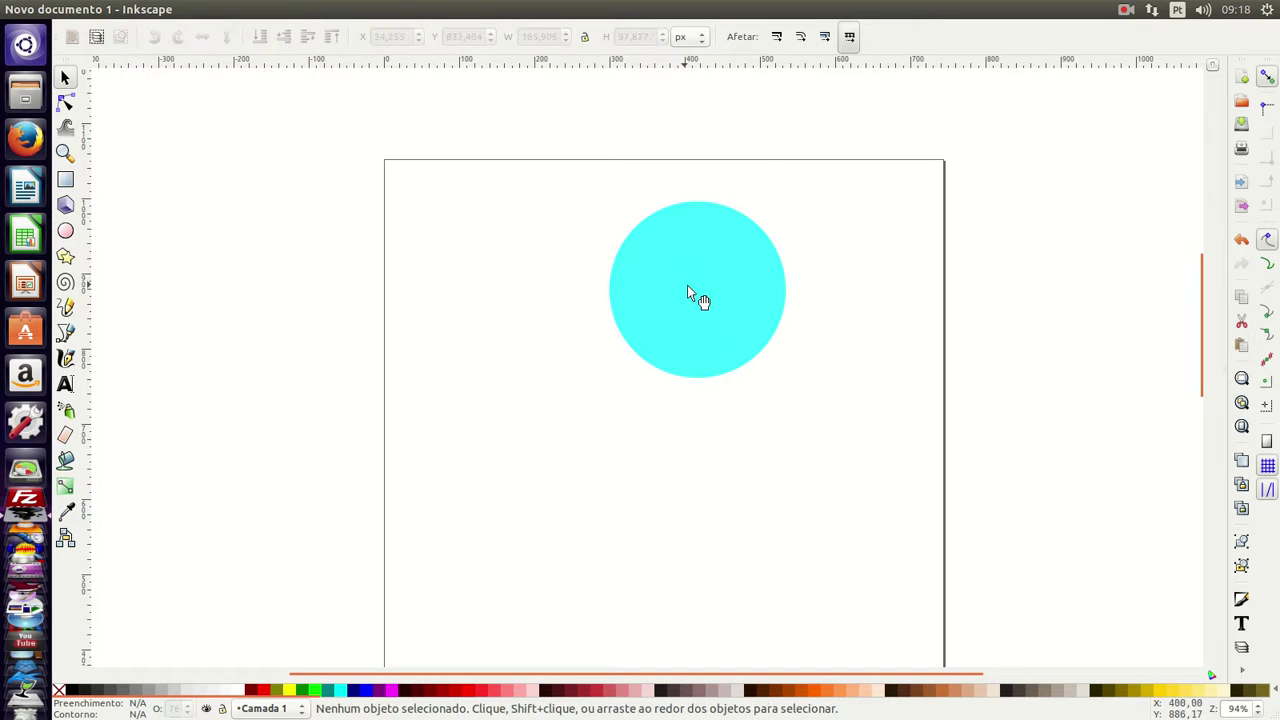
{"action": "left_click", "coordinate": [634, 286]}
{"action": "key", "text": "Delete"}
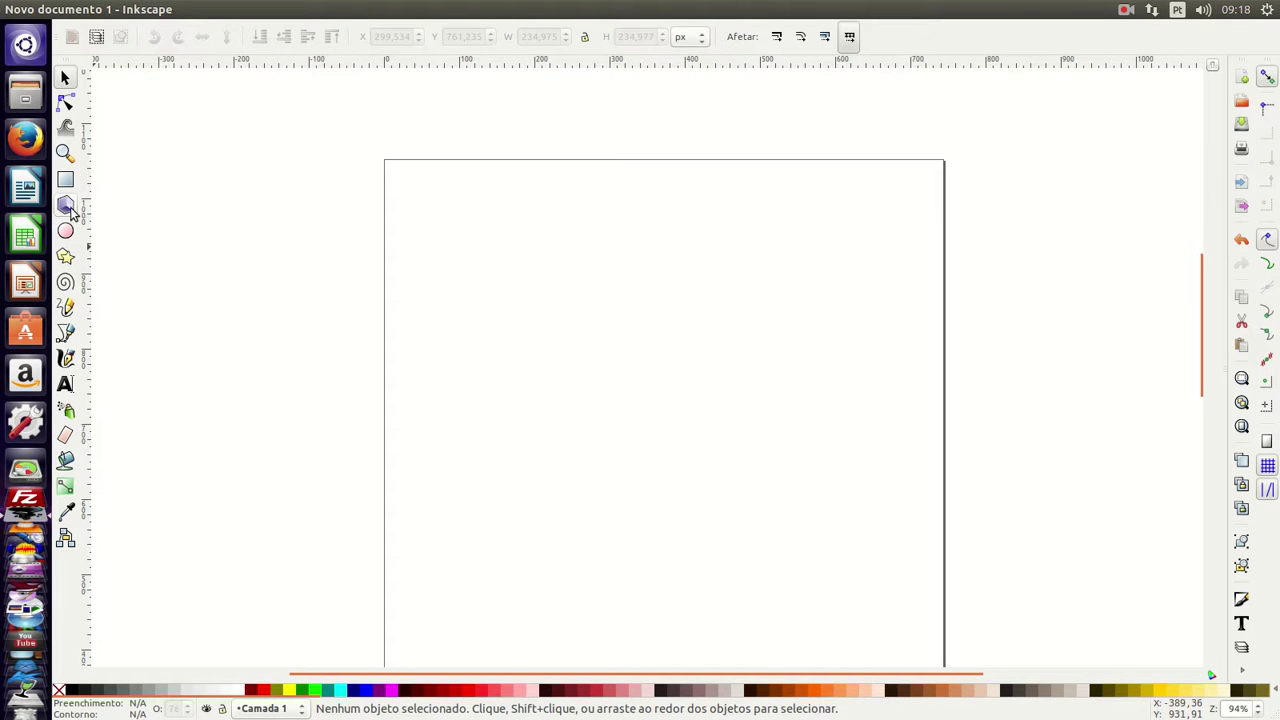
Step: Draw a red rectangle up top, an ellipse below it and a spiral to its right
{"action": "left_click", "coordinate": [65, 180]}
{"action": "left_click_drag", "start_coordinate": [512, 236], "coordinate": [796, 385]}
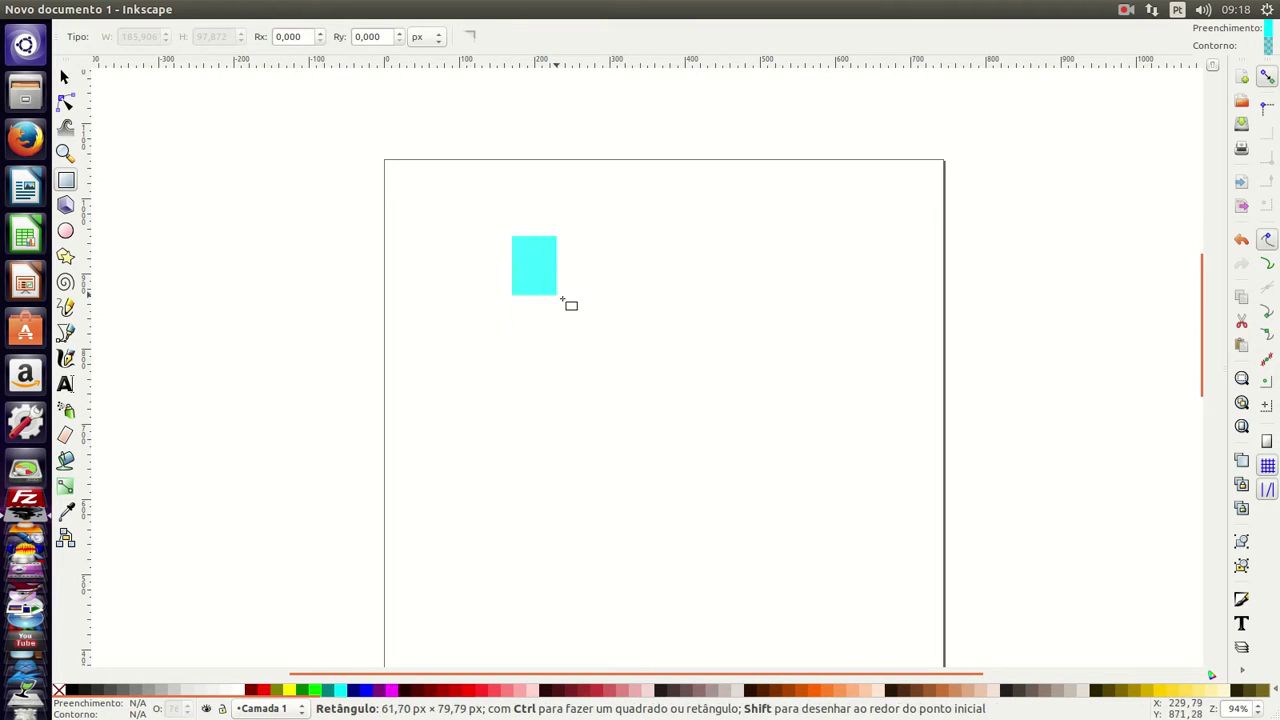
{"action": "left_click", "coordinate": [474, 690]}
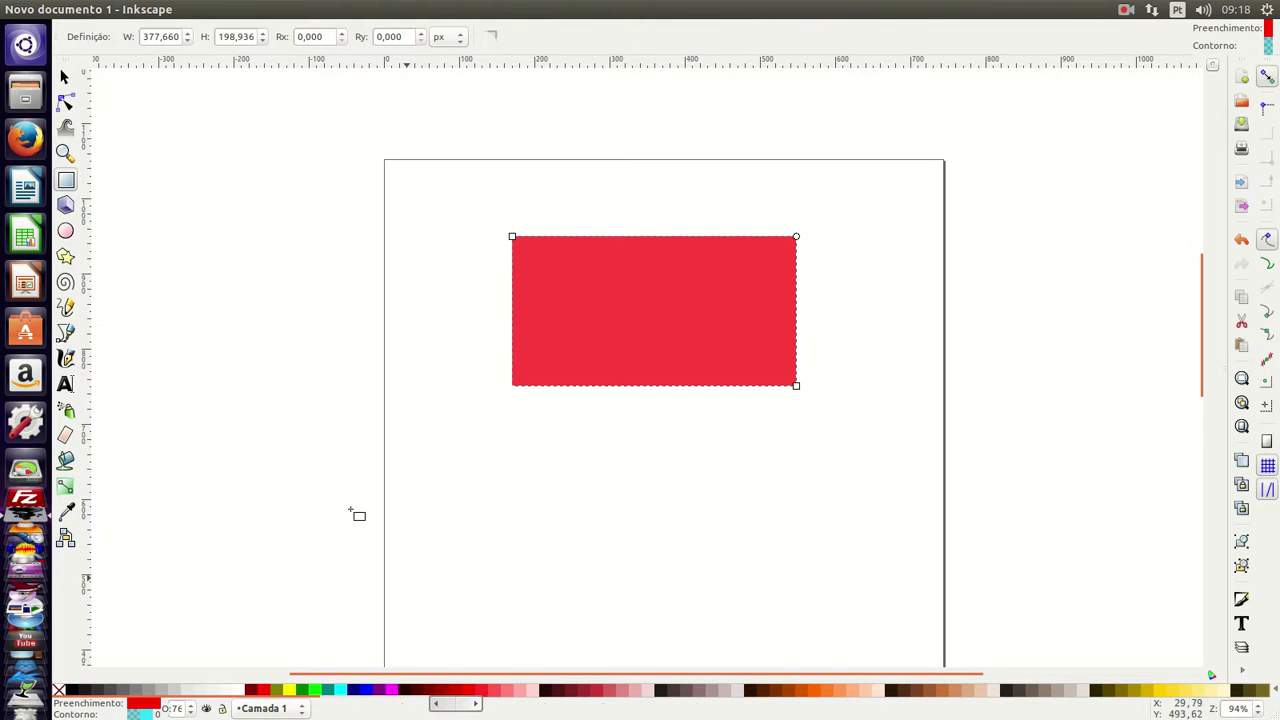
{"action": "left_click", "coordinate": [65, 232]}
{"action": "left_click_drag", "start_coordinate": [463, 483], "coordinate": [598, 596]}
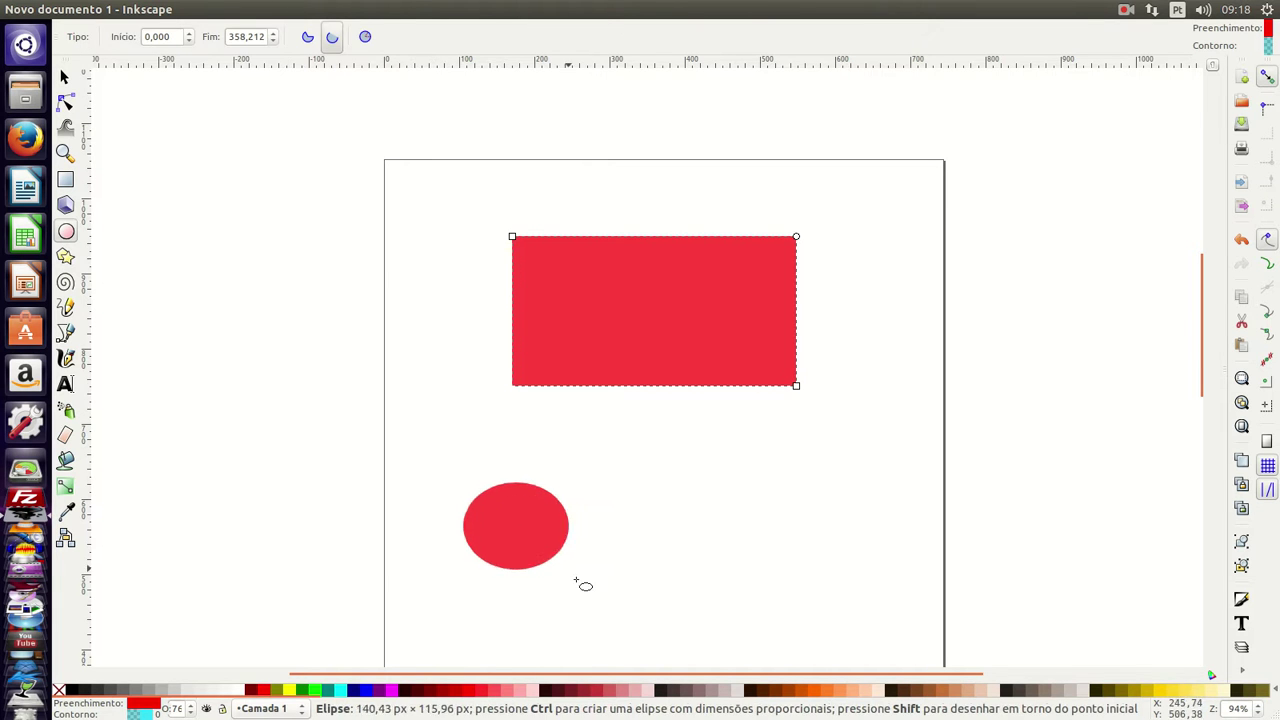
{"action": "left_click", "coordinate": [65, 283]}
{"action": "mouse_move", "coordinate": [800, 497]}
{"action": "left_mouse_down"}
{"action": "mouse_move", "coordinate": [870, 575]}
{"action": "mouse_move", "coordinate": [855, 555]}
{"action": "left_mouse_up"}
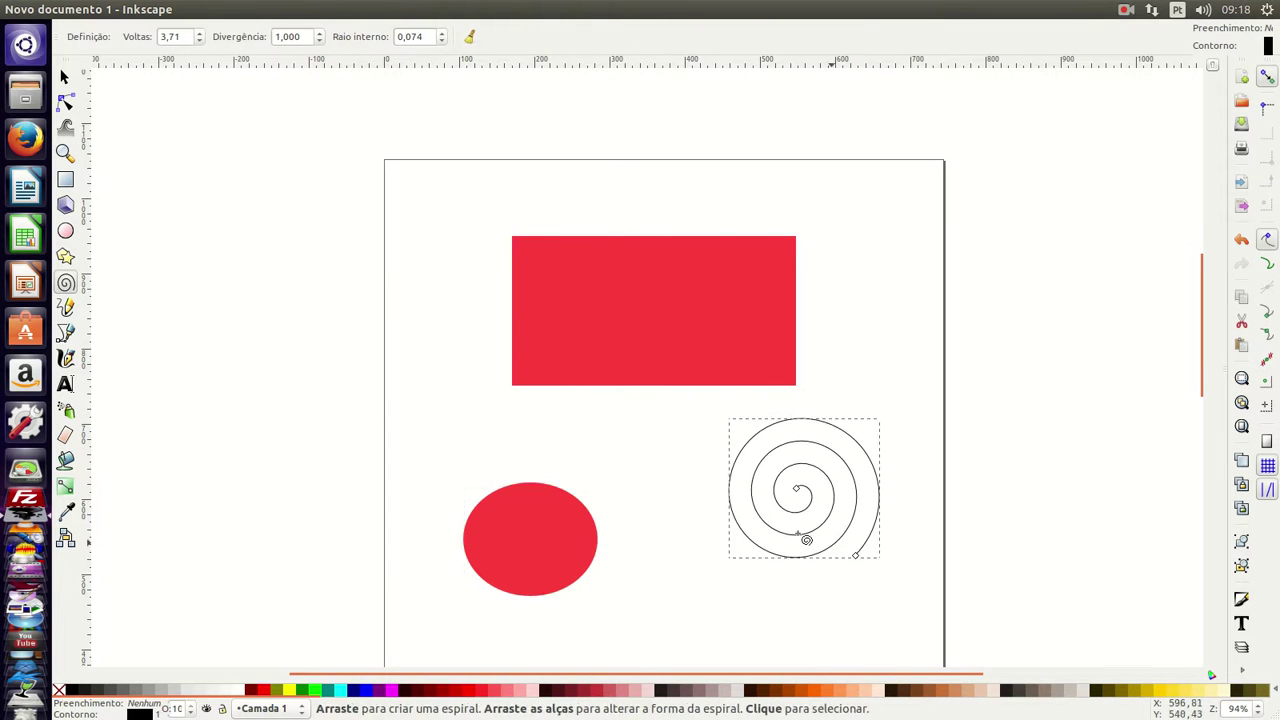
Step: Draw a star at the page's top-left and reduce it to 3 corners
{"action": "left_click", "coordinate": [65, 258]}
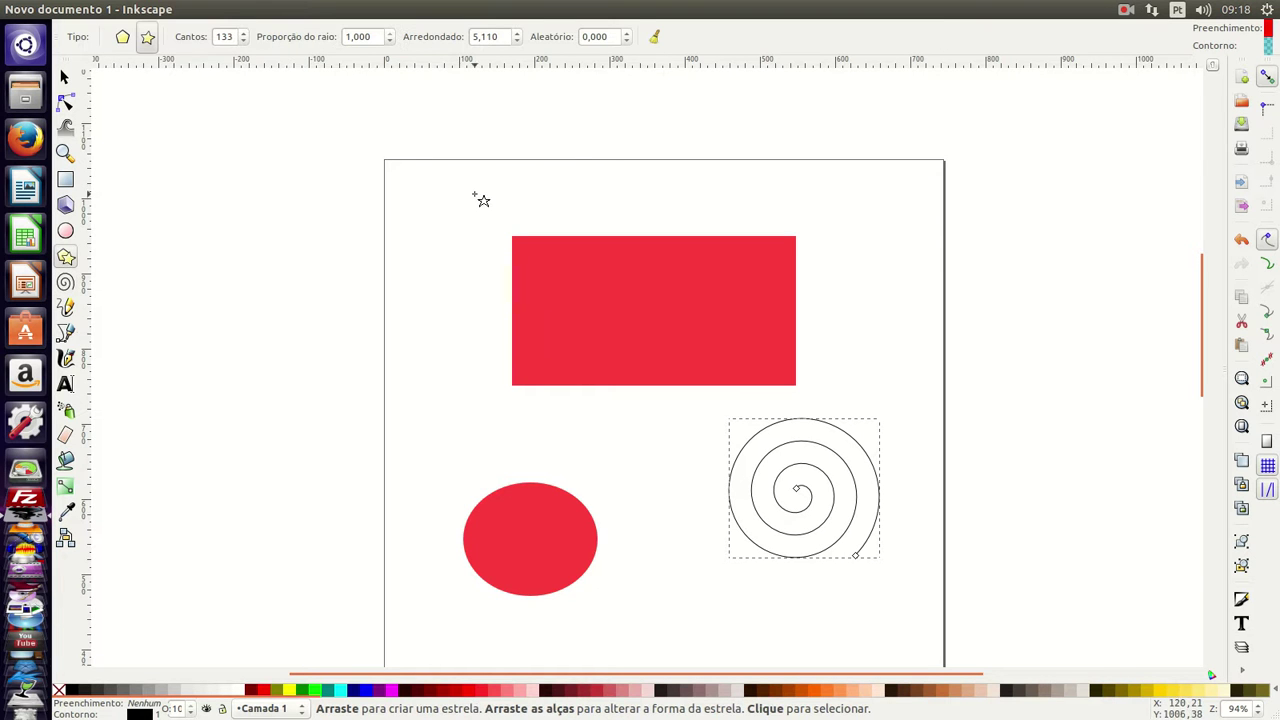
{"action": "left_click_drag", "start_coordinate": [409, 233], "coordinate": [445, 262]}
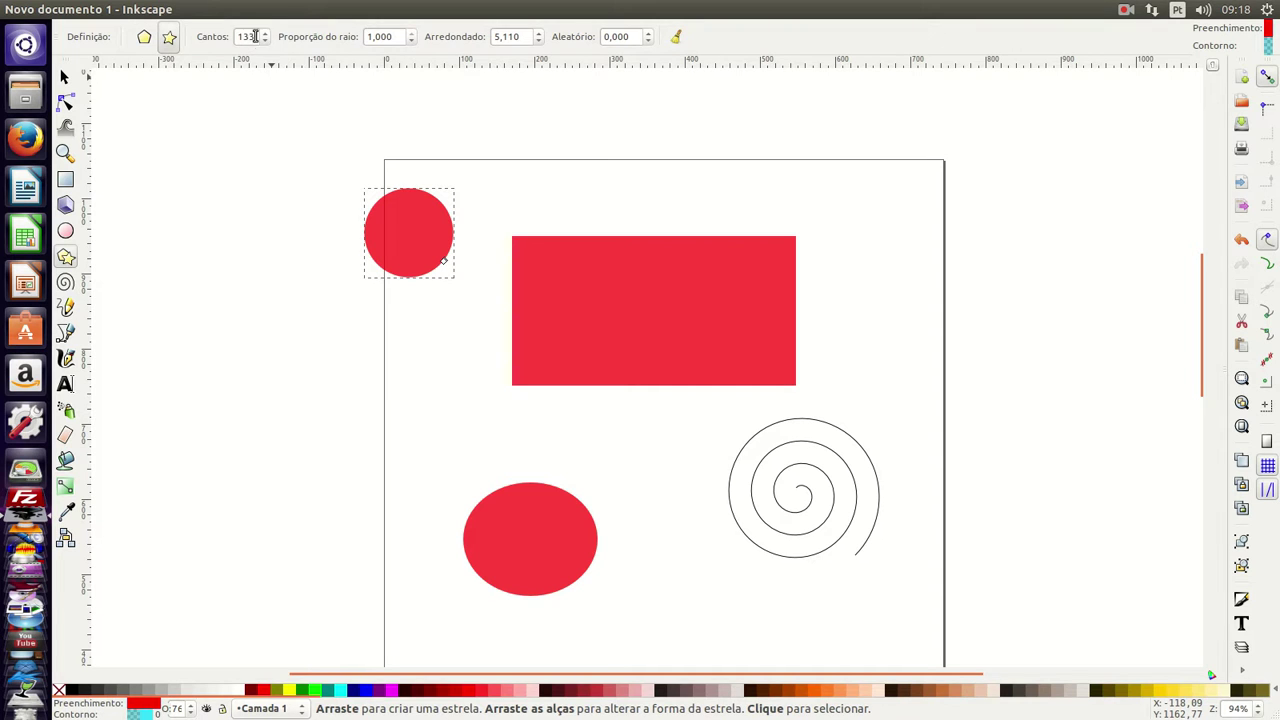
{"action": "left_click", "coordinate": [265, 41]}
{"action": "left_click", "coordinate": [265, 41]}
{"action": "type", "text": "3"}
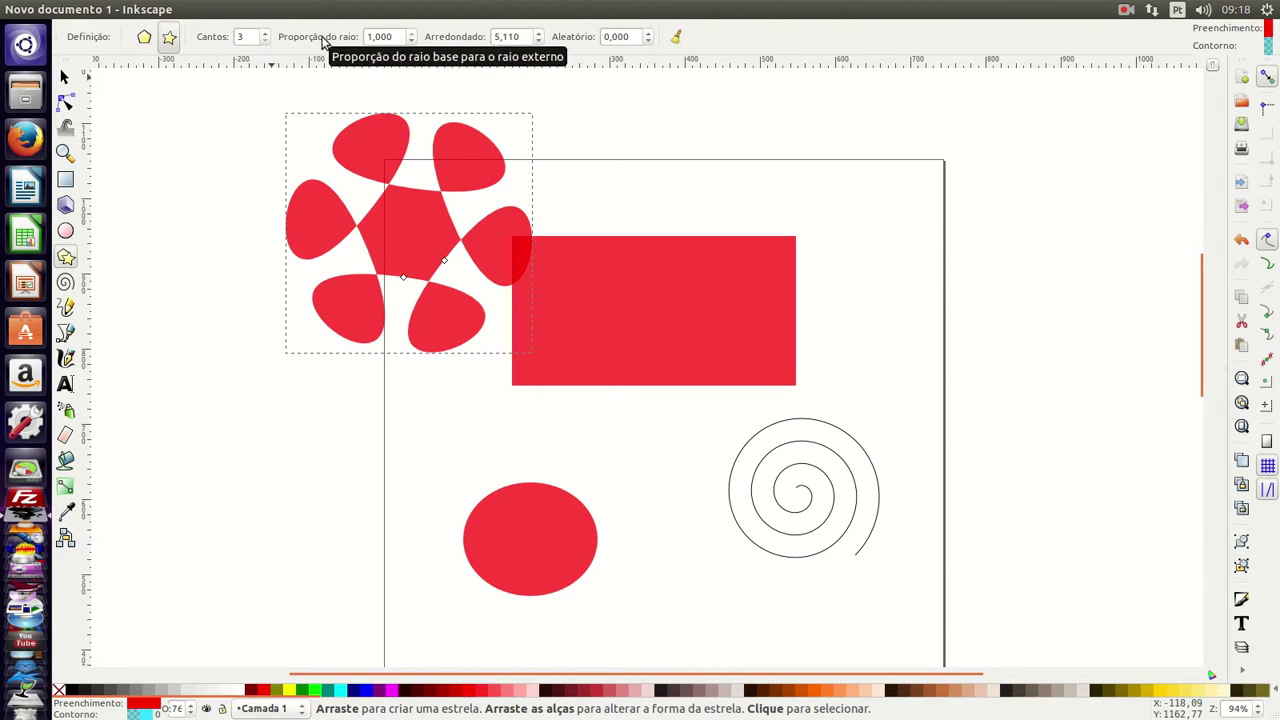
Step: Set spoke ratio 0.010, rounding 1.820, randomization 2.339 and 18 corners, then draw a second star over the rectangle
{"action": "left_click", "coordinate": [413, 42]}
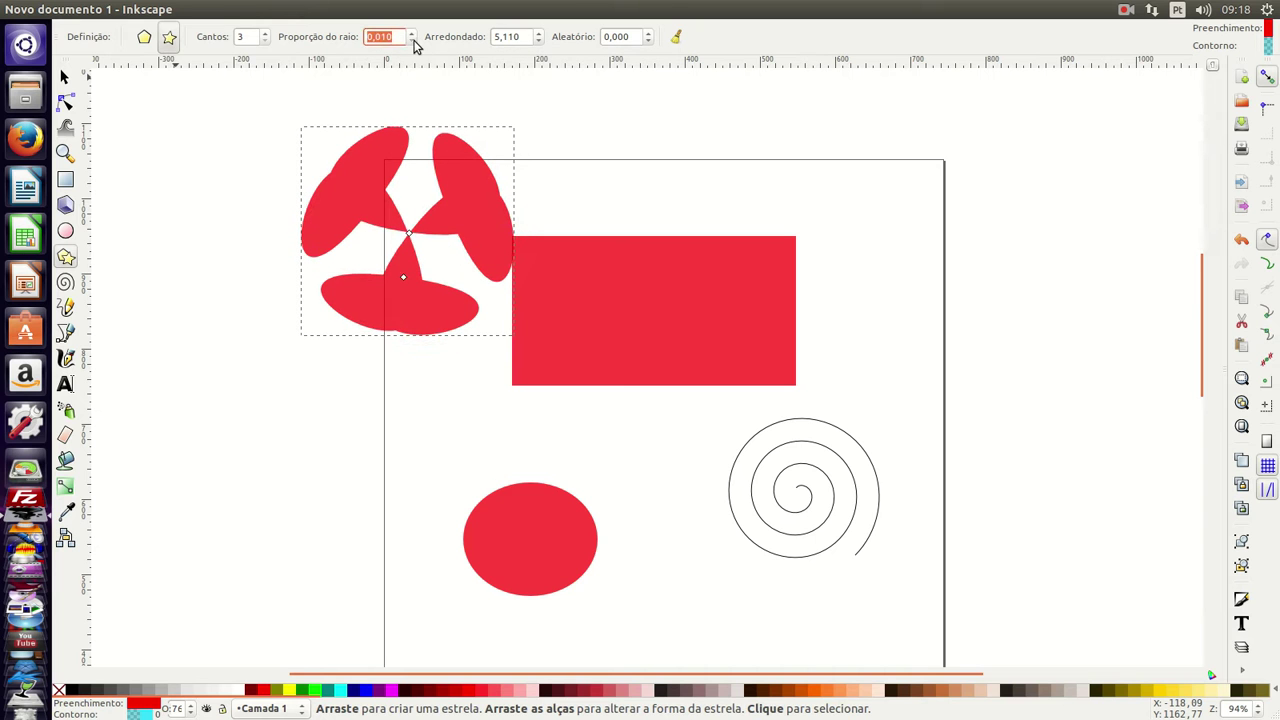
{"action": "left_click", "coordinate": [538, 40]}
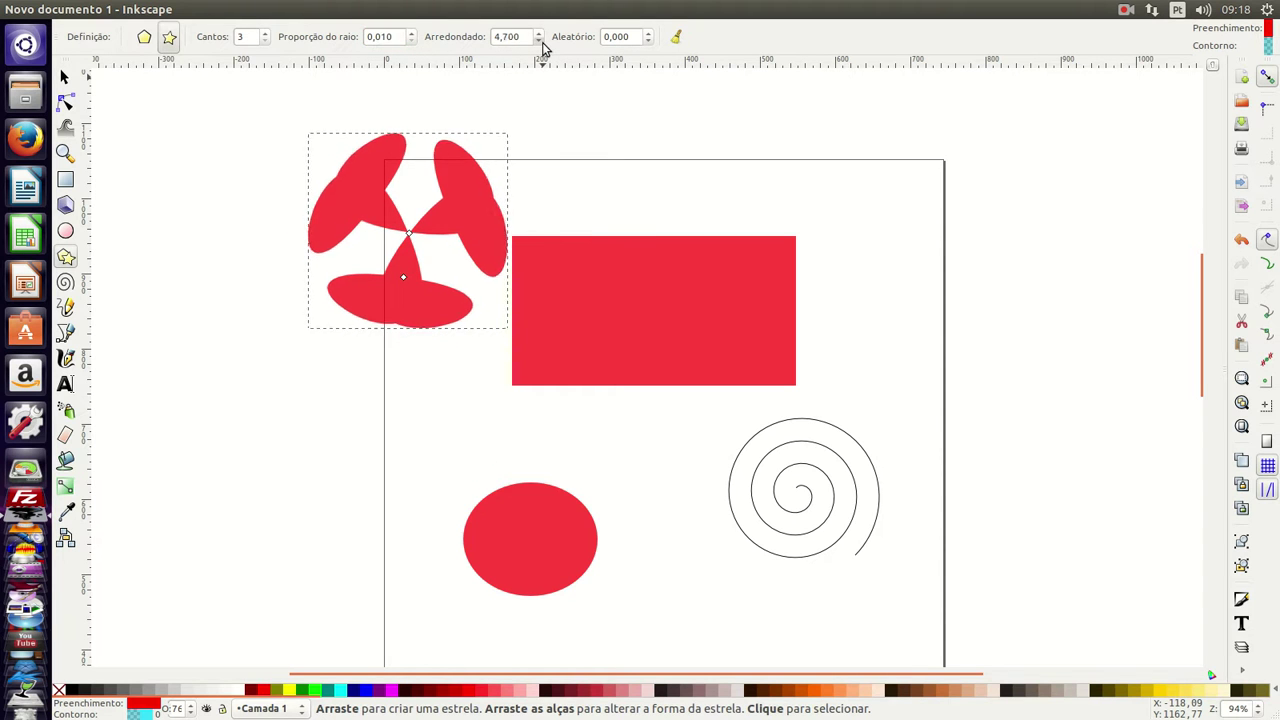
{"action": "left_click", "coordinate": [542, 42]}
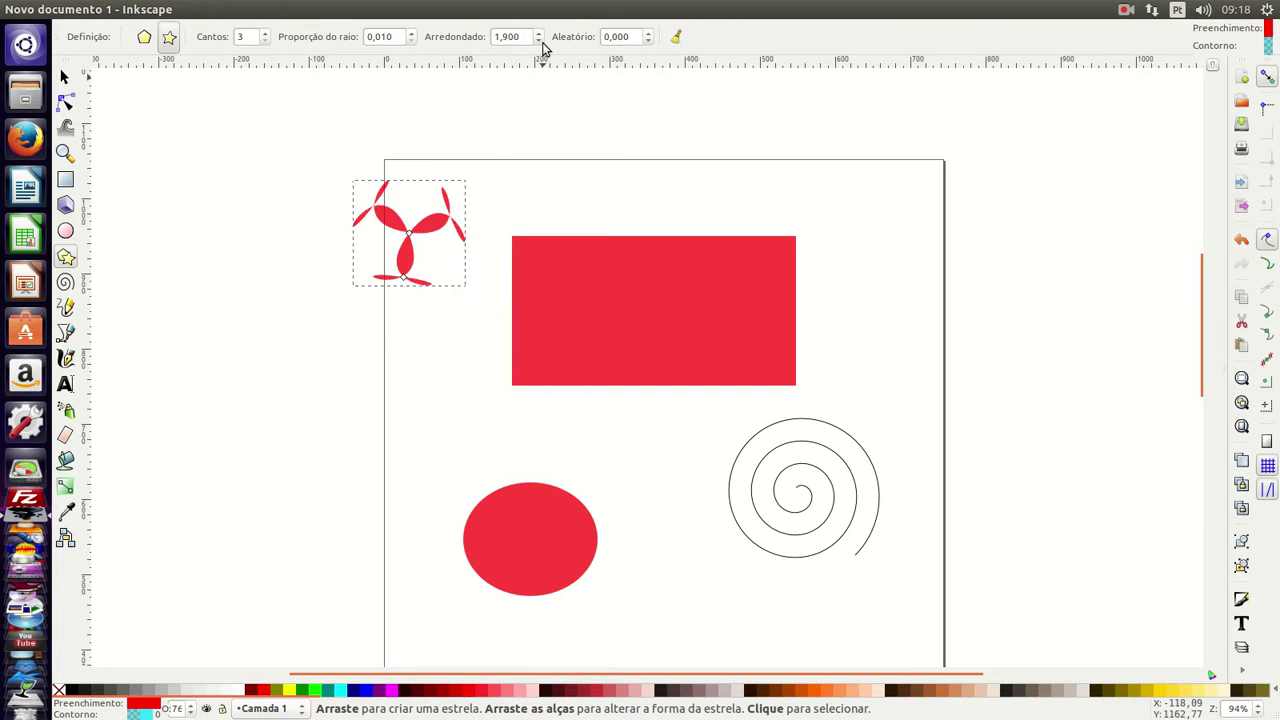
{"action": "left_click", "coordinate": [649, 33]}
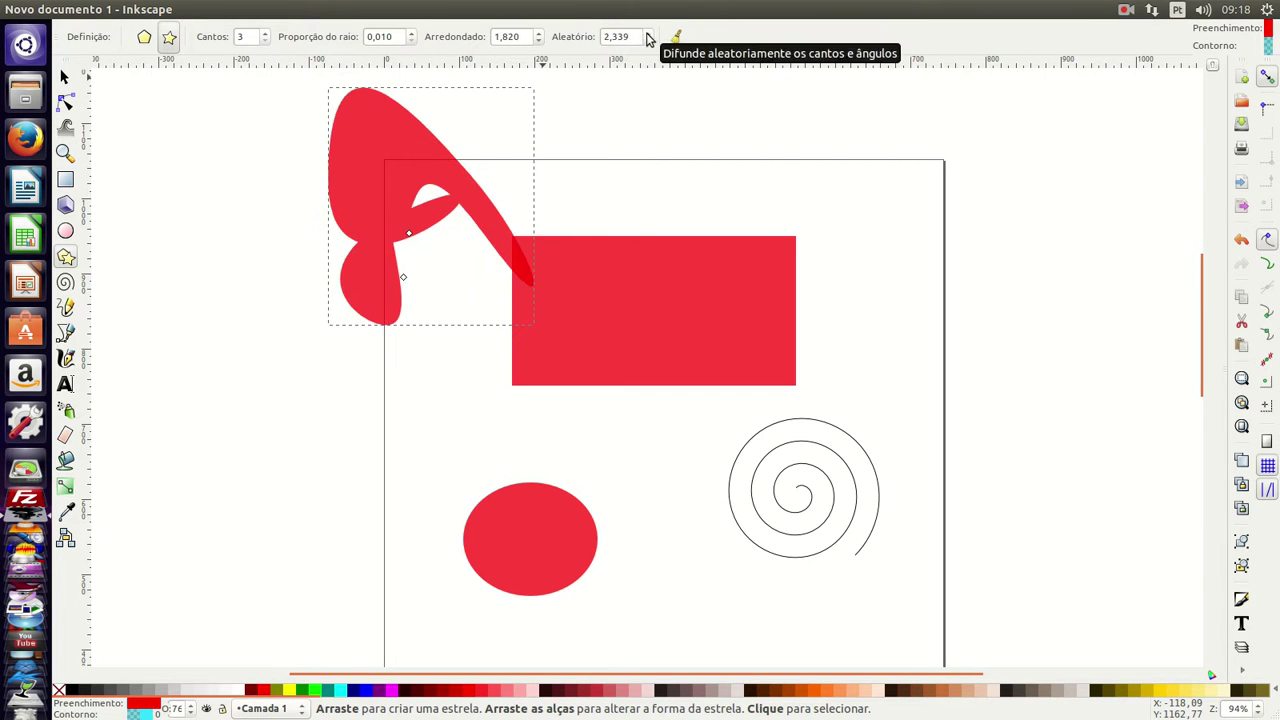
{"action": "left_click", "coordinate": [267, 33]}
{"action": "left_click", "coordinate": [267, 33]}
{"action": "left_click", "coordinate": [267, 33]}
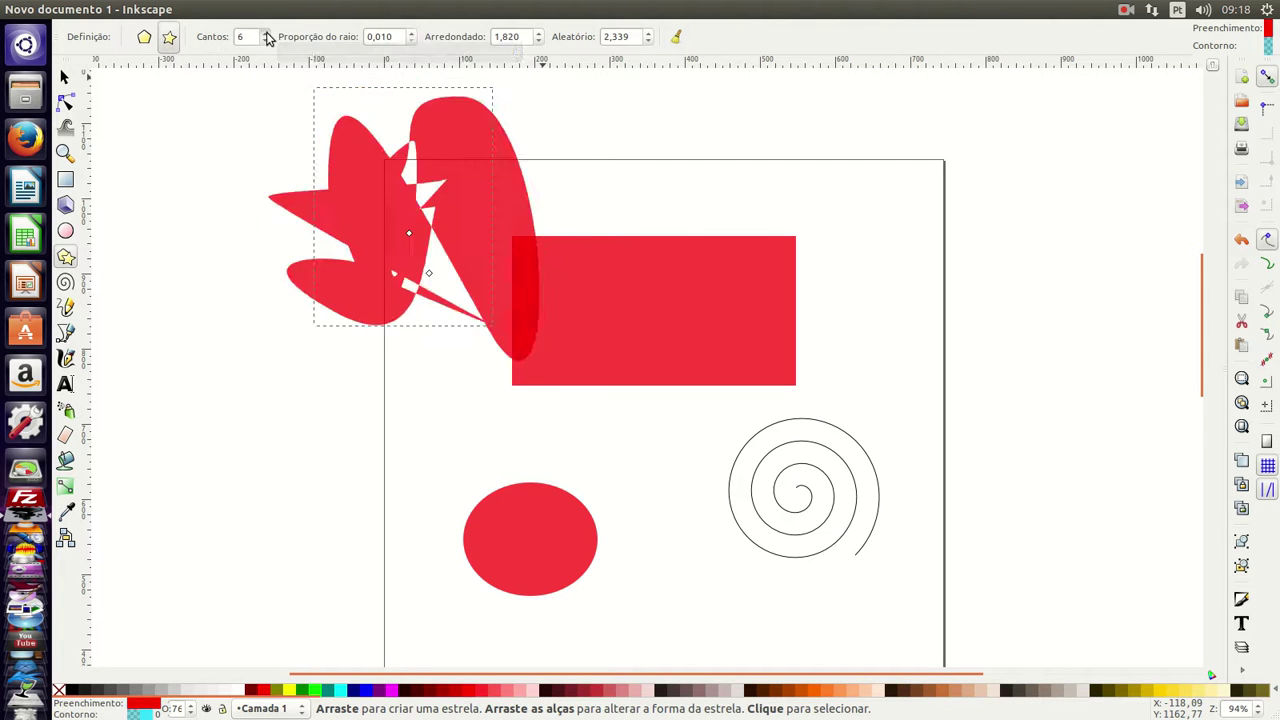
{"action": "left_click", "coordinate": [267, 33]}
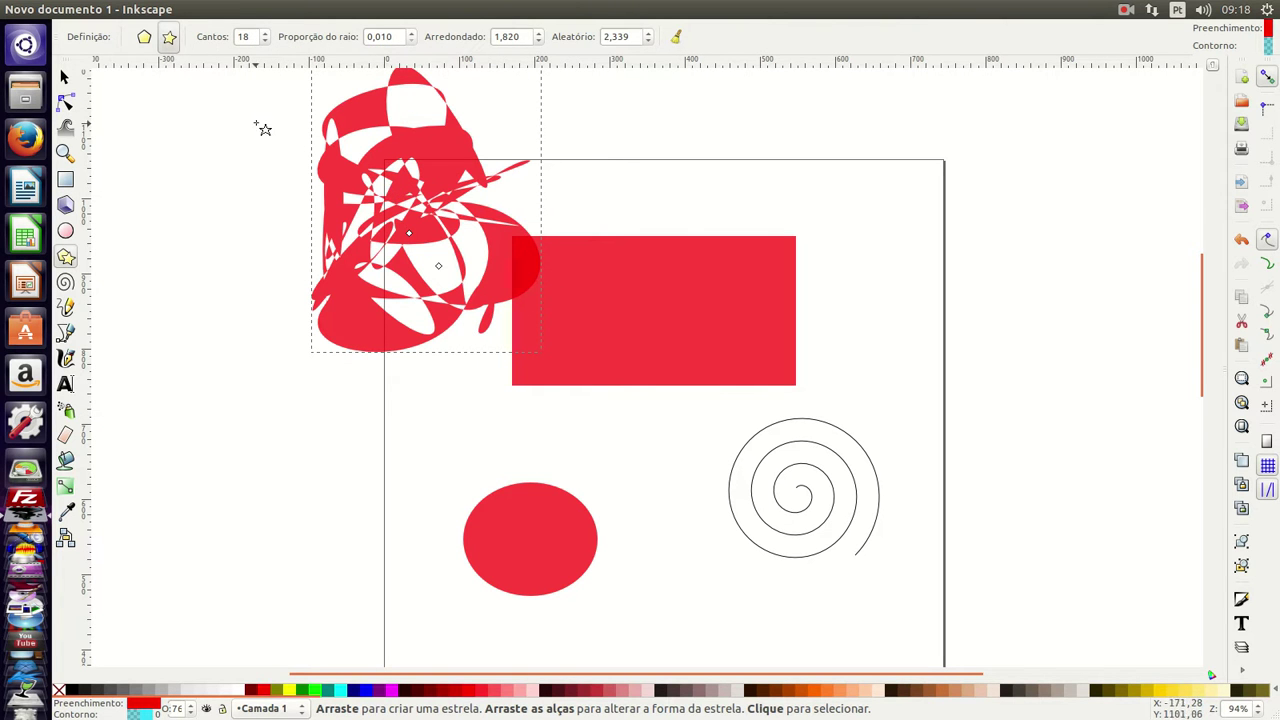
{"action": "left_click_drag", "start_coordinate": [652, 408], "coordinate": [740, 457]}
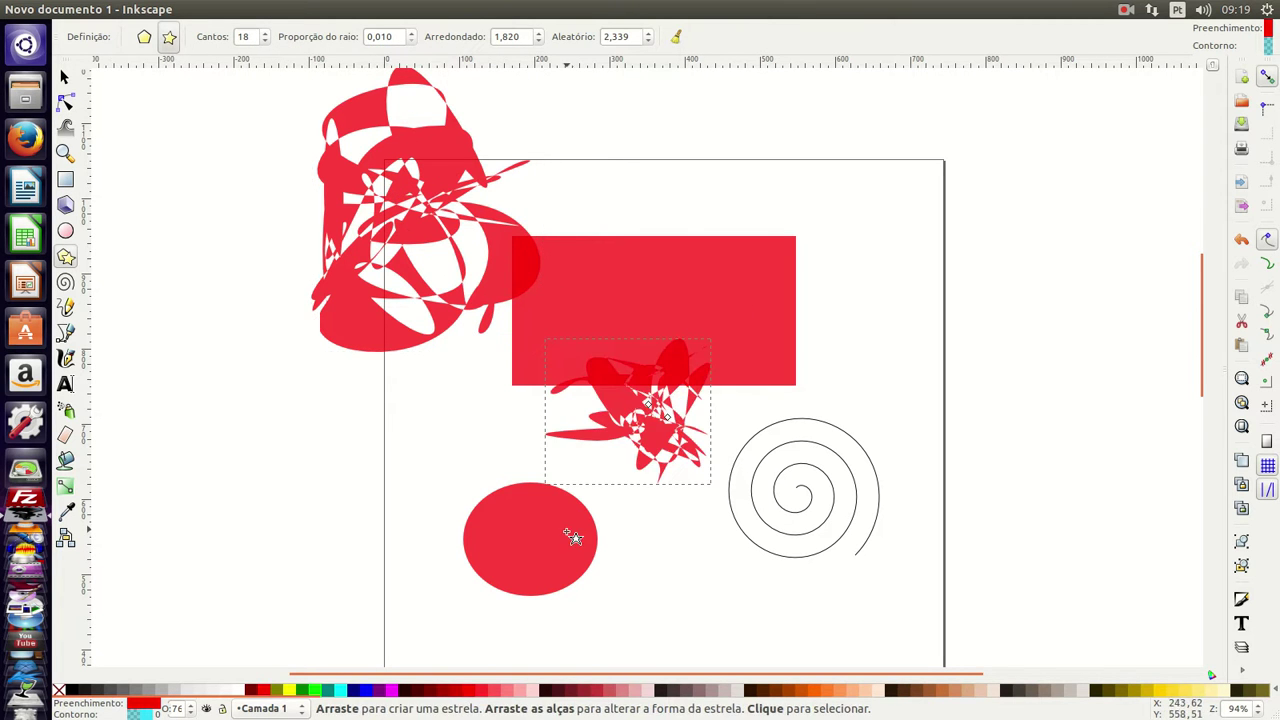
Step: Recolour the red rectangle cyan
{"action": "left_click", "coordinate": [65, 77]}
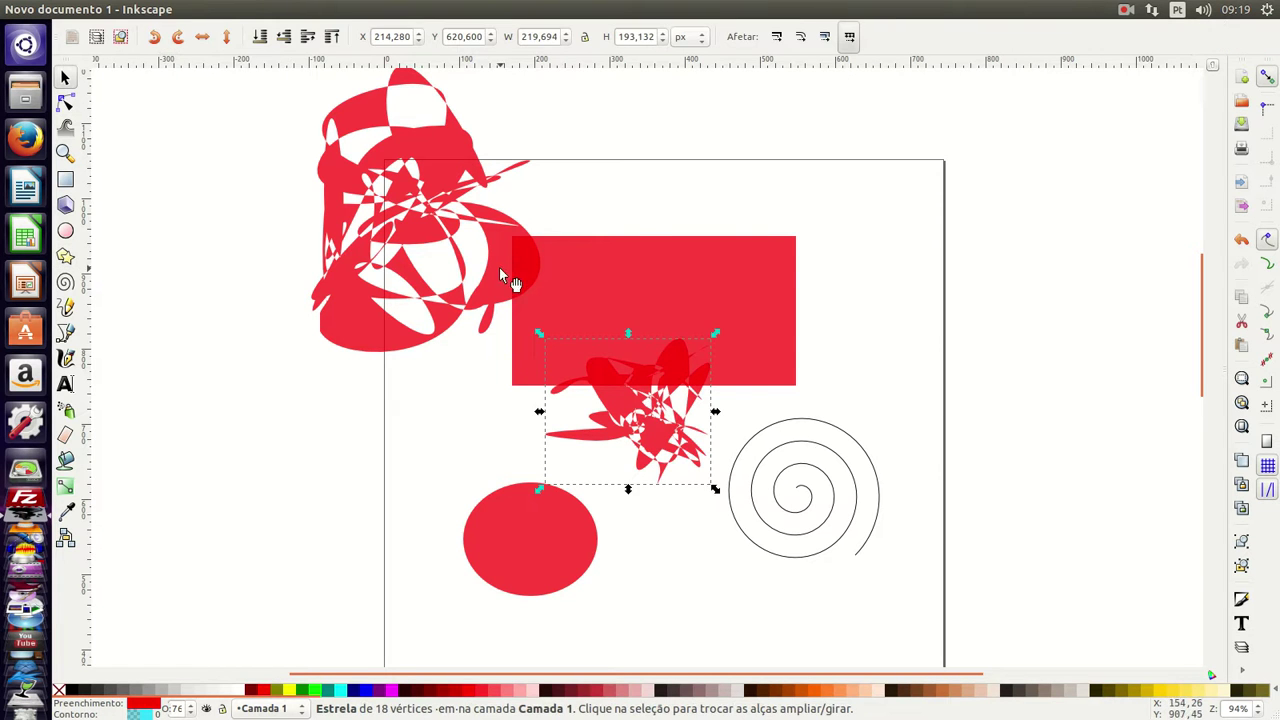
{"action": "left_click", "coordinate": [674, 277]}
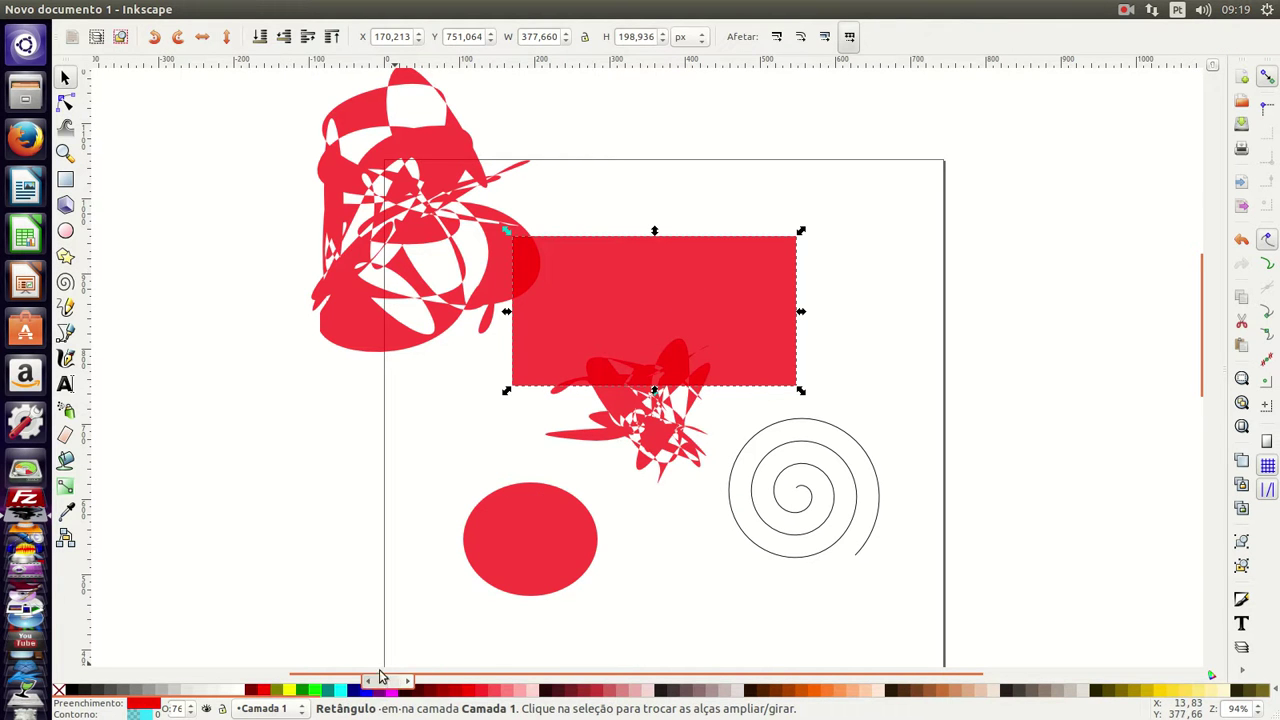
{"action": "left_click", "coordinate": [345, 690]}
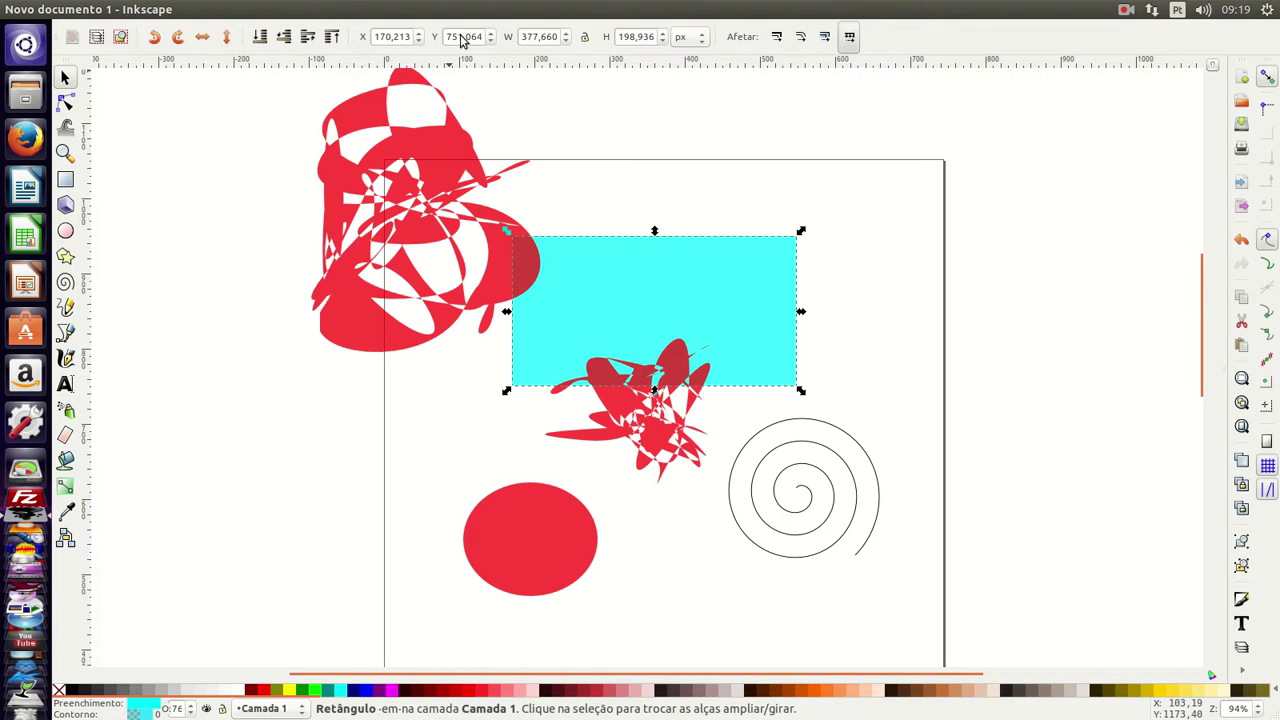
Step: Make the cyan rectangle taller and 415.260 px wide, and move the red star down onto it
{"action": "left_click", "coordinate": [664, 33]}
{"action": "left_click", "coordinate": [664, 33]}
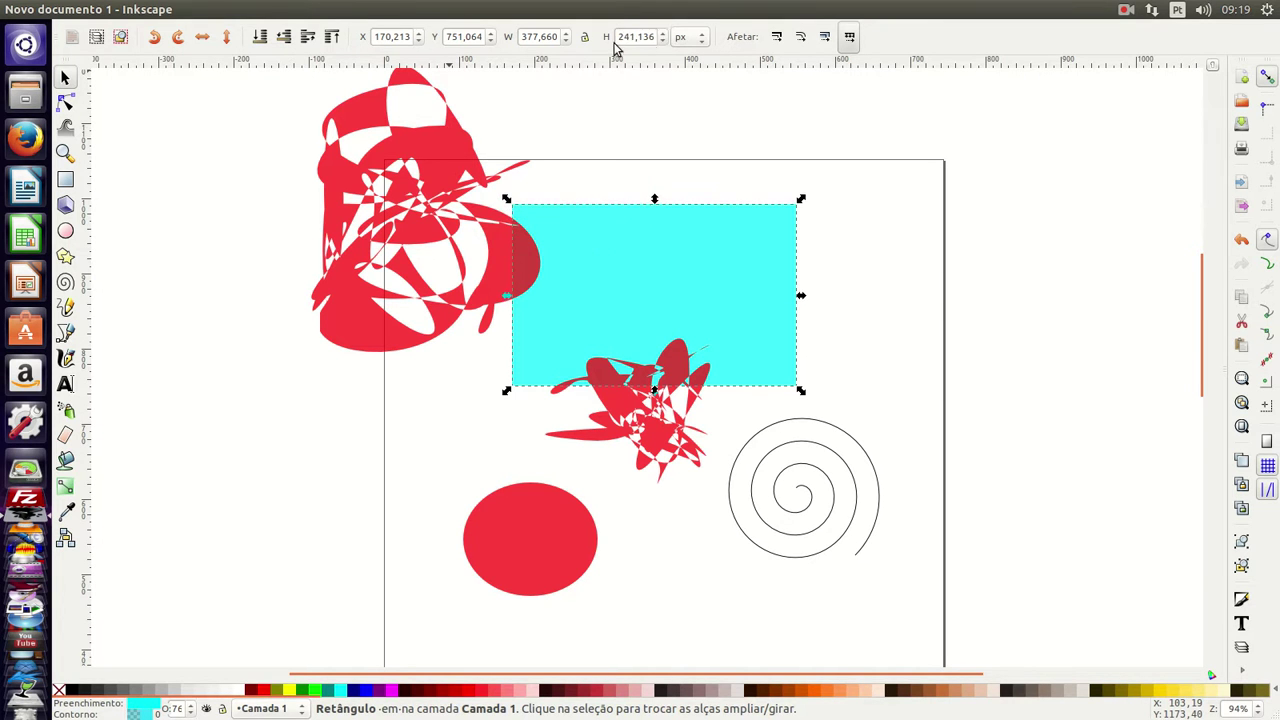
{"action": "left_click", "coordinate": [567, 33]}
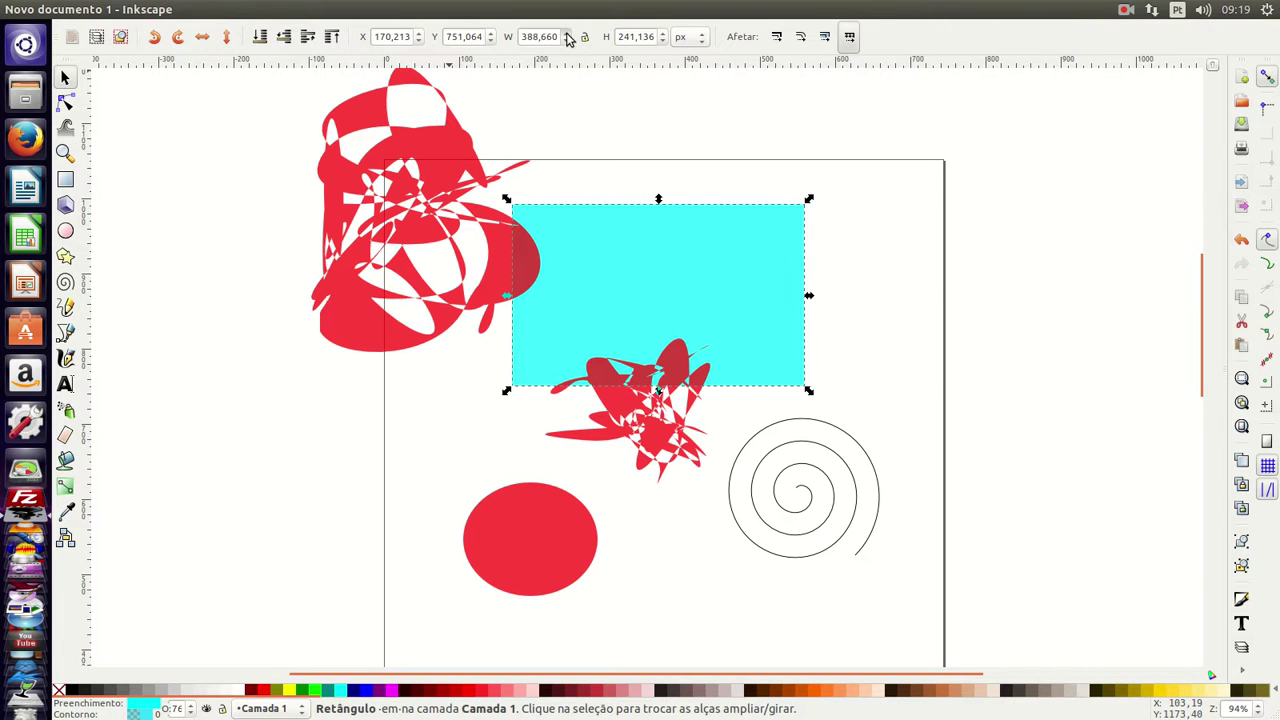
{"action": "left_click", "coordinate": [567, 33]}
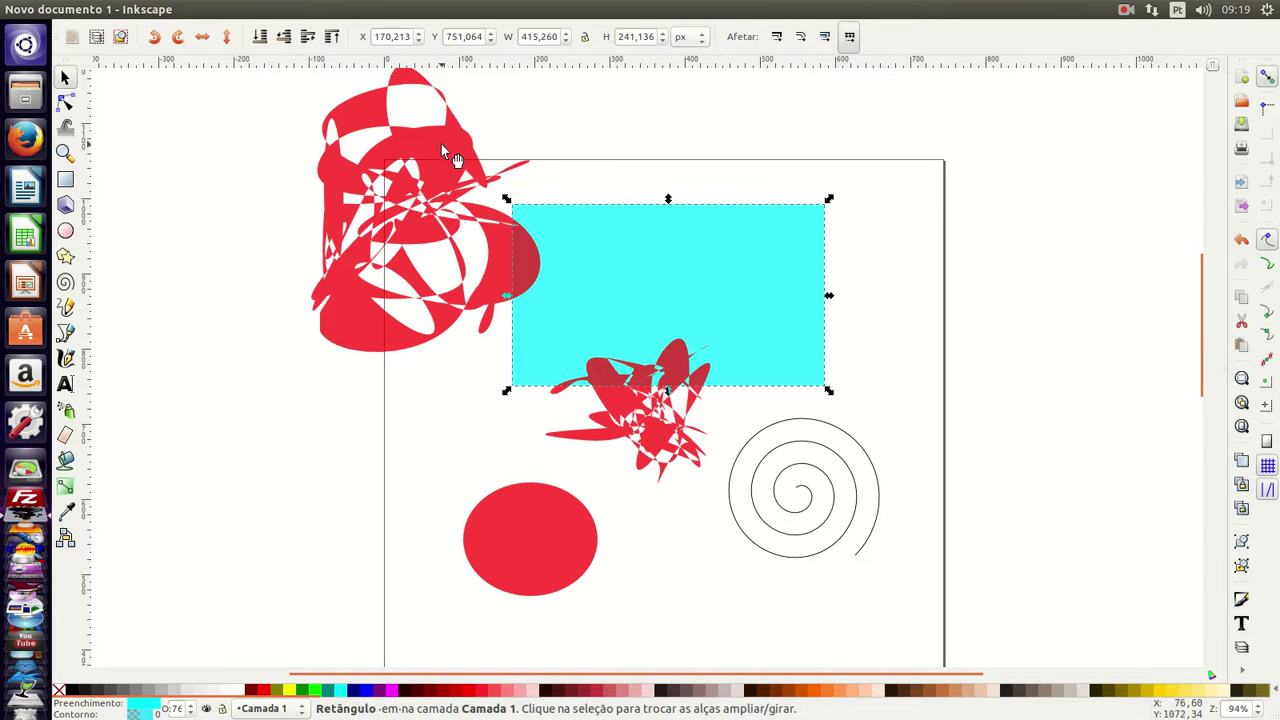
{"action": "left_click_drag", "start_coordinate": [441, 144], "coordinate": [519, 331]}
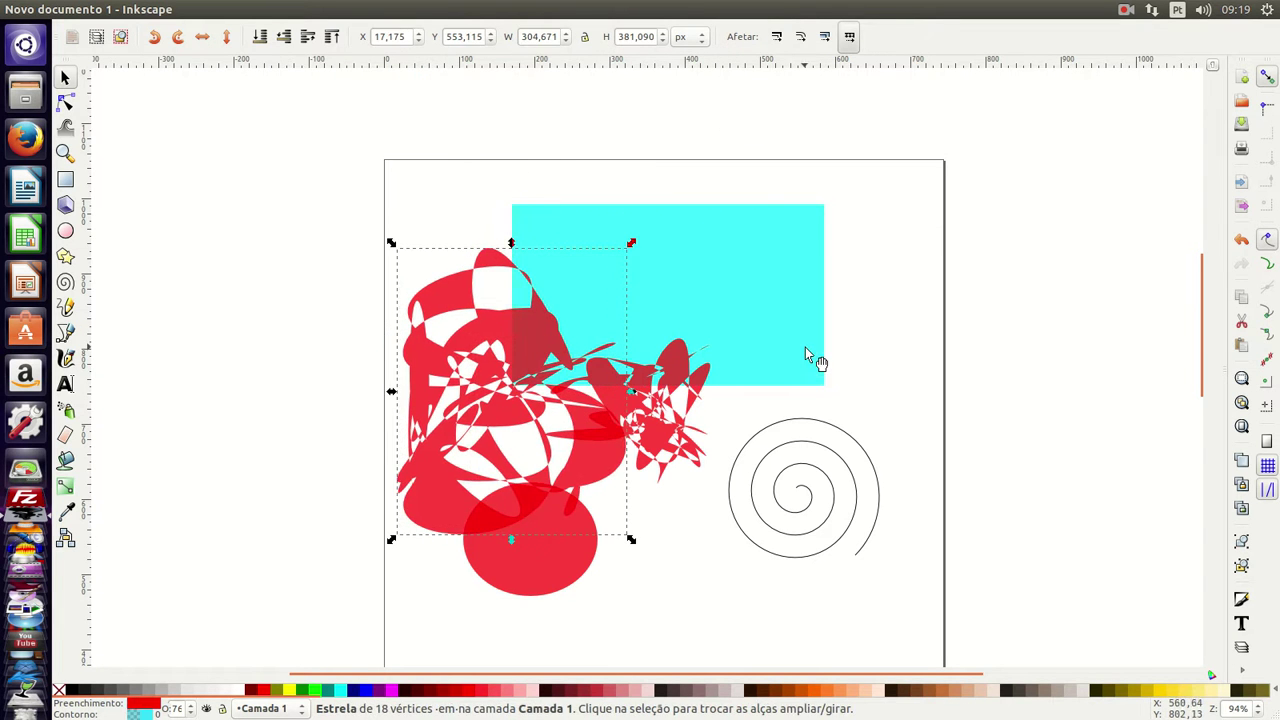
{"action": "left_click", "coordinate": [80, 10]}
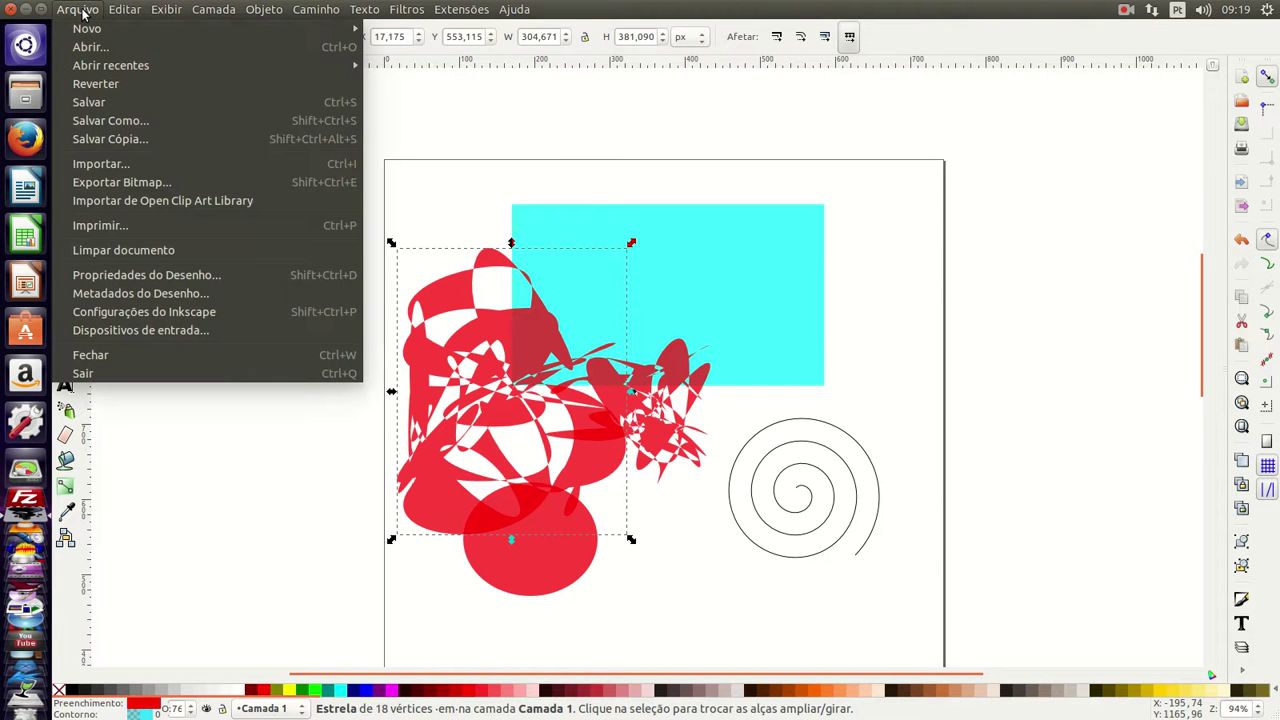
Step: Start Save As with Inkscape SVG format and the file name projeto.svg
{"action": "left_click", "coordinate": [100, 128]}
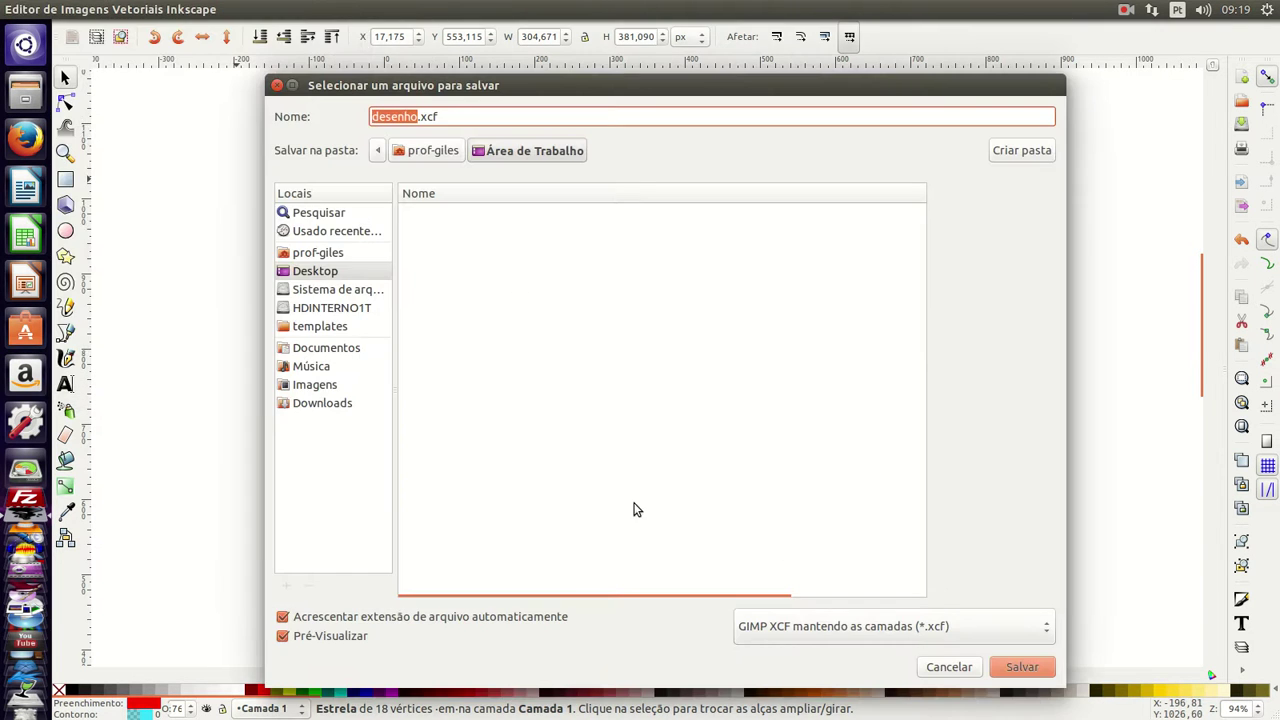
{"action": "left_click", "coordinate": [1045, 636]}
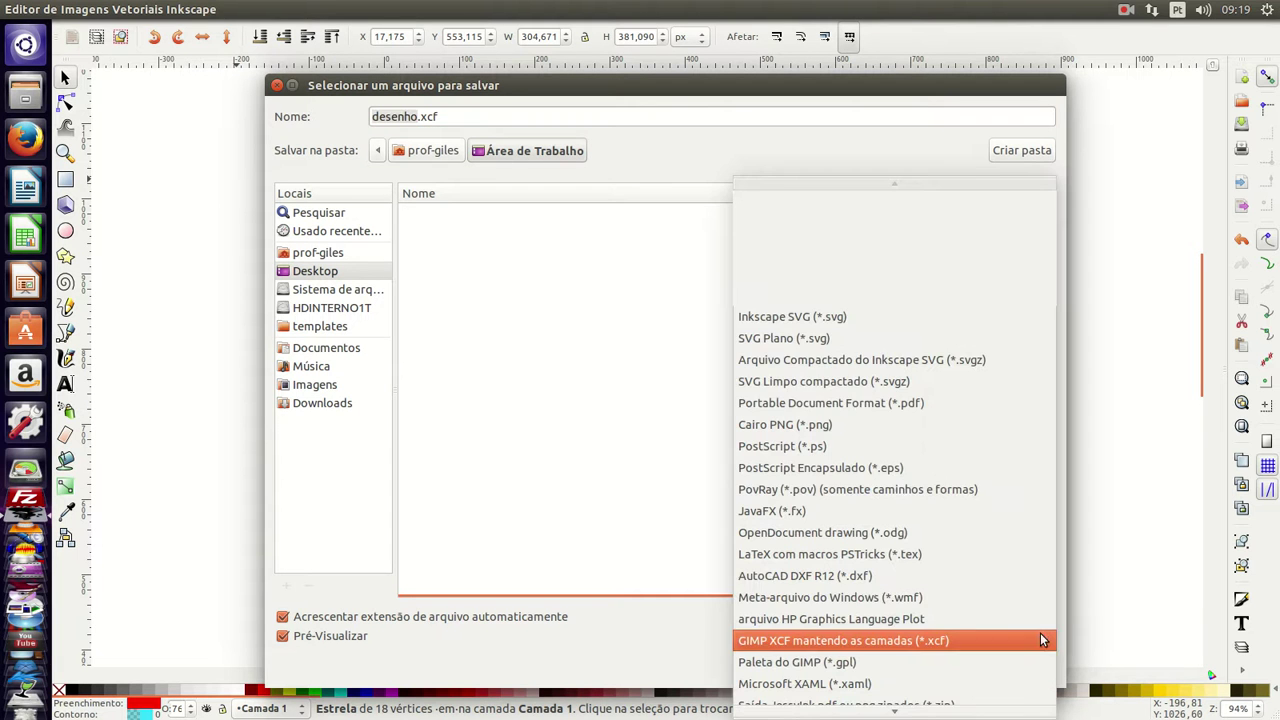
{"action": "left_click", "coordinate": [948, 317]}
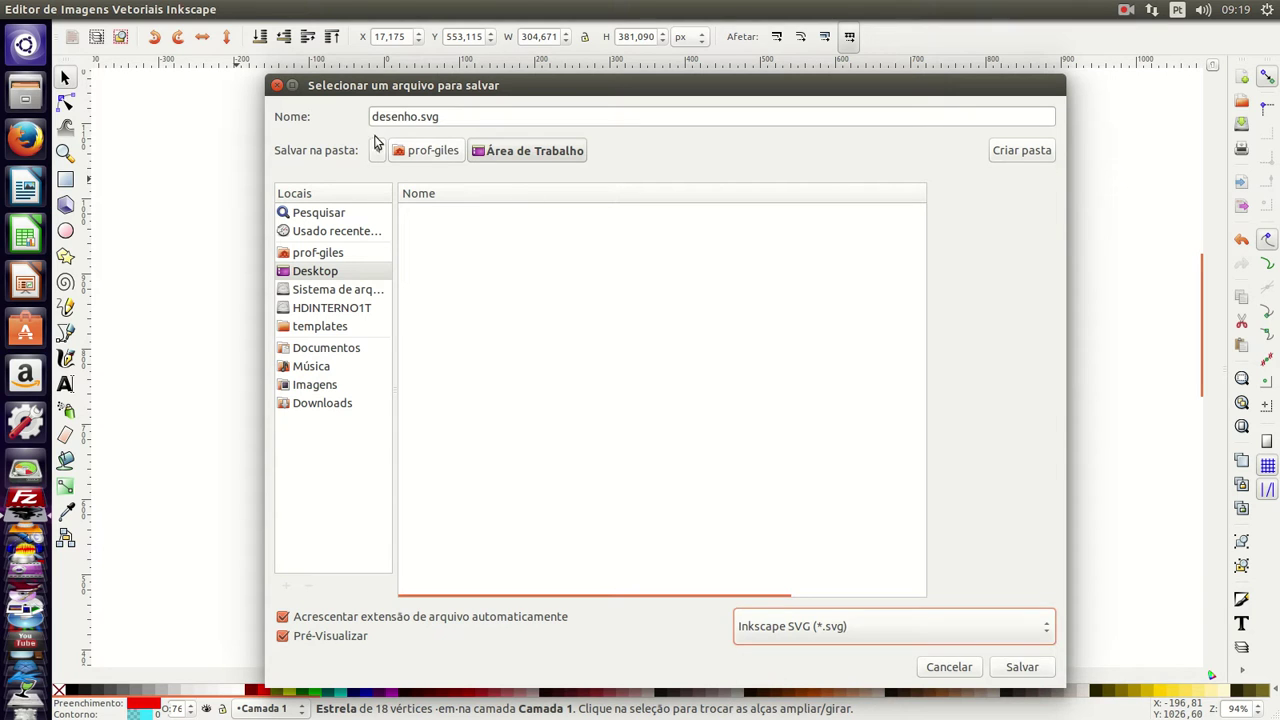
{"action": "left_click", "coordinate": [378, 119]}
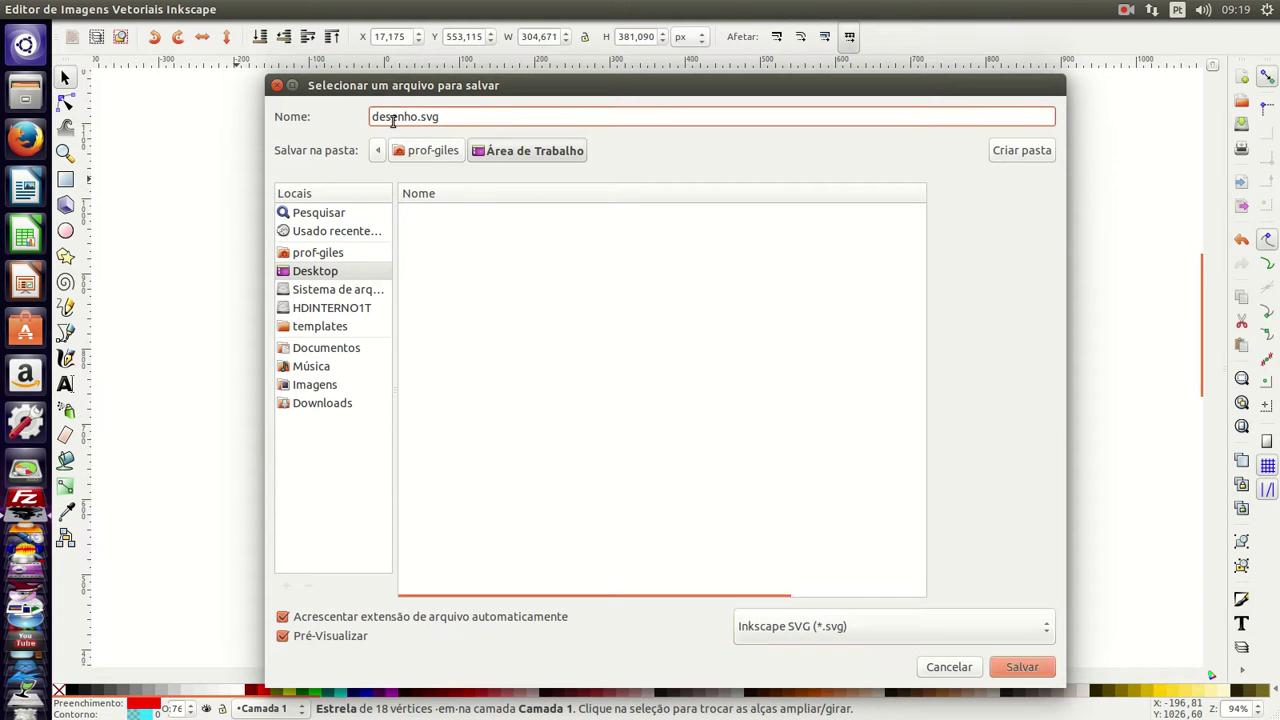
{"action": "key", "text": "Delete"}
{"action": "key", "text": "Delete"}
{"action": "key", "text": "Delete"}
{"action": "key", "text": "Delete"}
{"action": "key", "text": "Delete"}
{"action": "type", "text": "rojeto"}
Step: Navigate to the home folder's Imagens directory and save the drawing there
{"action": "left_click", "coordinate": [325, 291]}
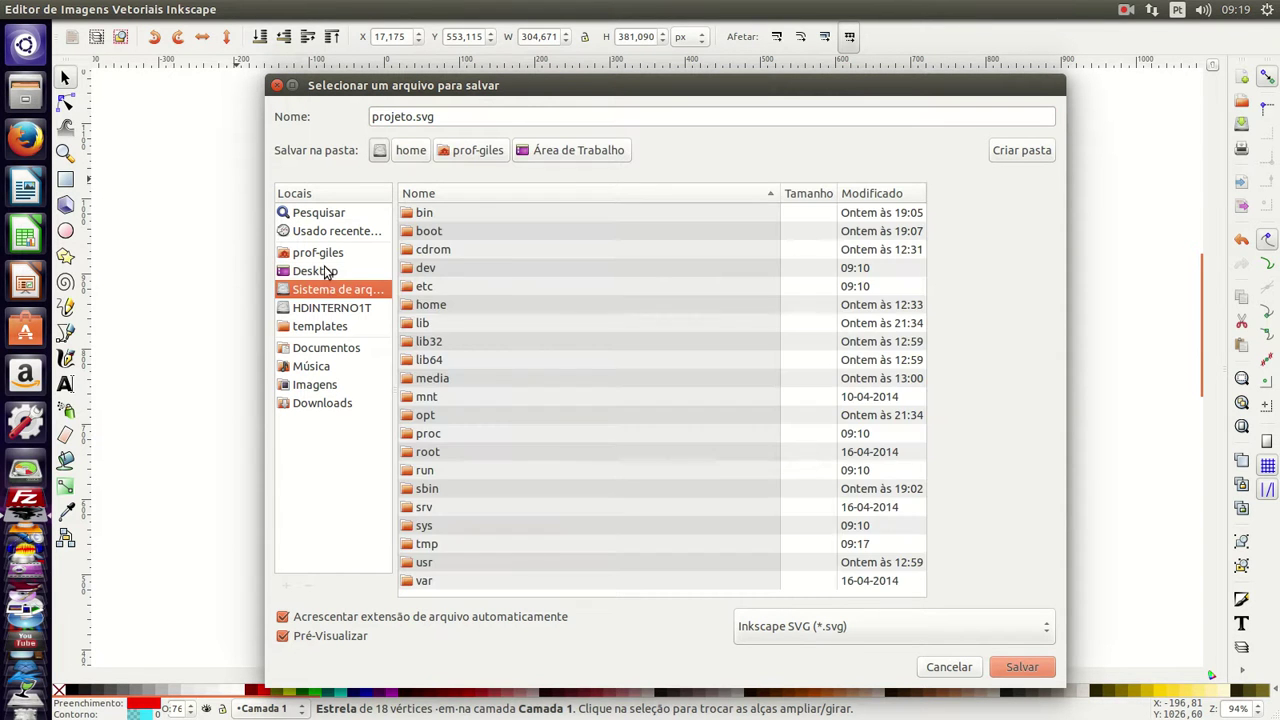
{"action": "left_click", "coordinate": [326, 272]}
{"action": "left_click", "coordinate": [328, 254]}
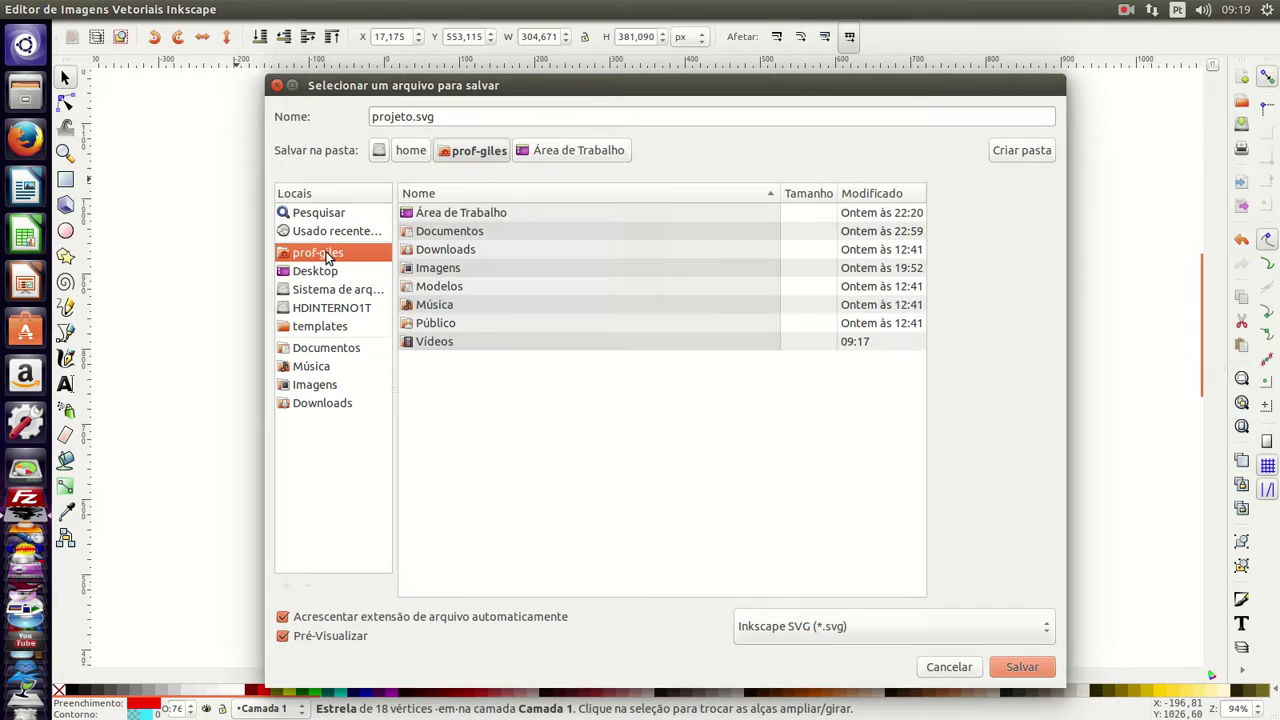
{"action": "left_click", "coordinate": [446, 269]}
{"action": "double_click", "coordinate": [446, 268]}
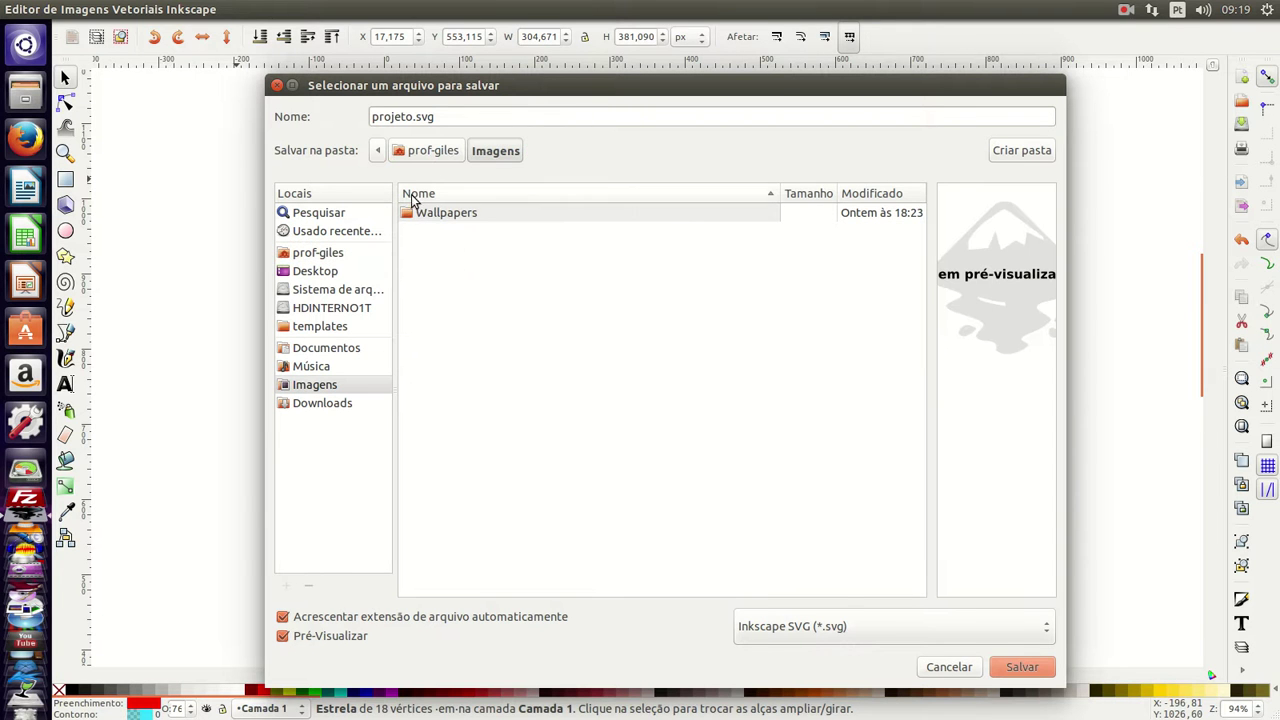
{"action": "left_click", "coordinate": [1030, 666]}
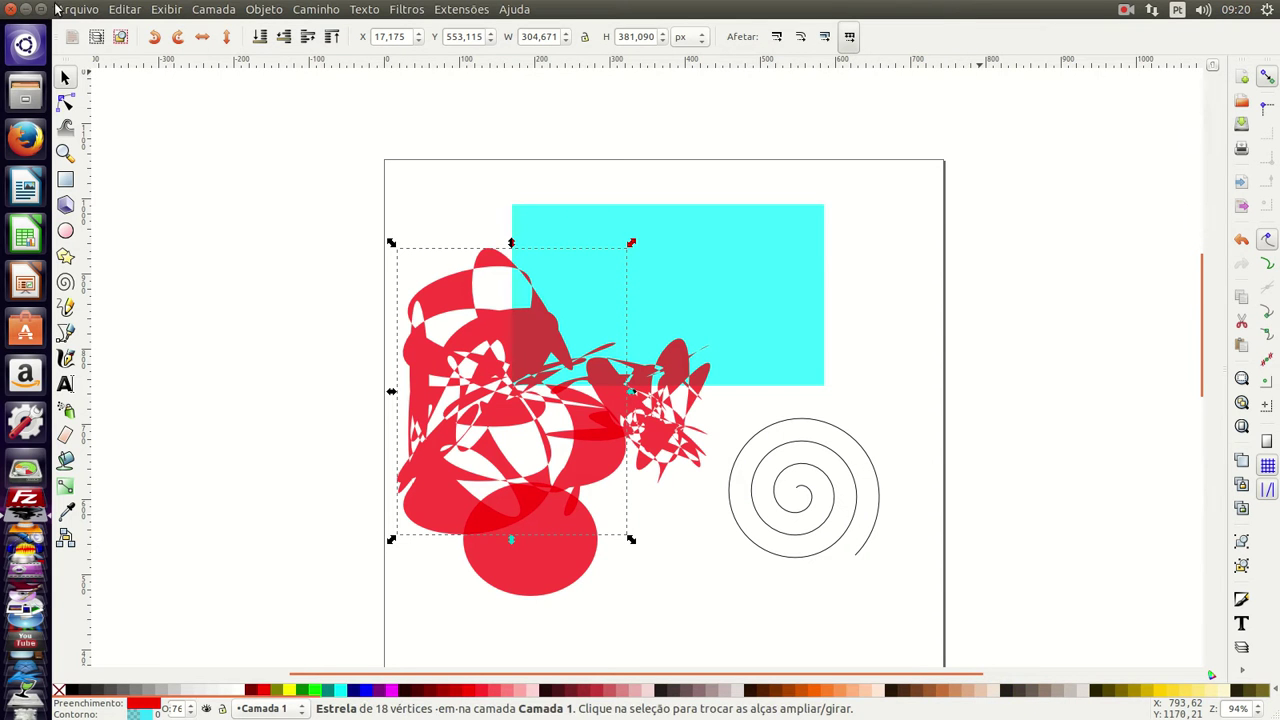
Step: Minimize Inkscape, check in Files that projeto.svg is inside Imagens, then close Files
{"action": "left_click", "coordinate": [25, 9]}
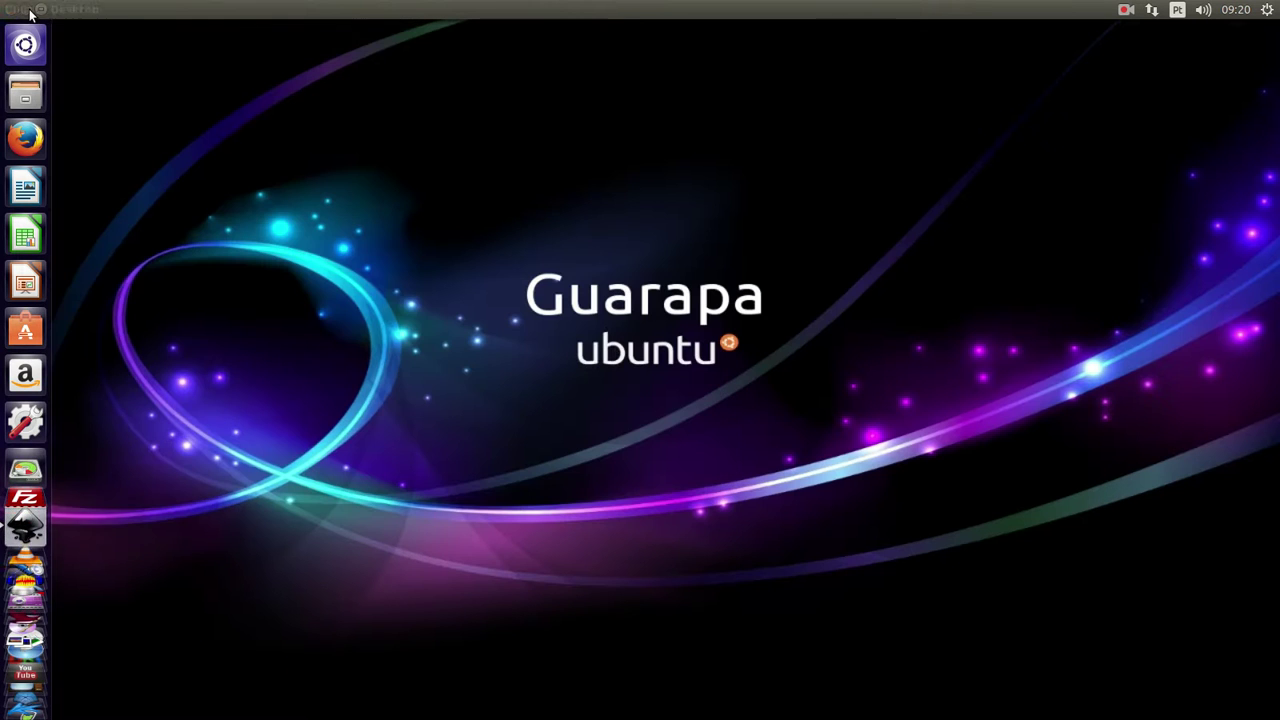
{"action": "left_click", "coordinate": [26, 92]}
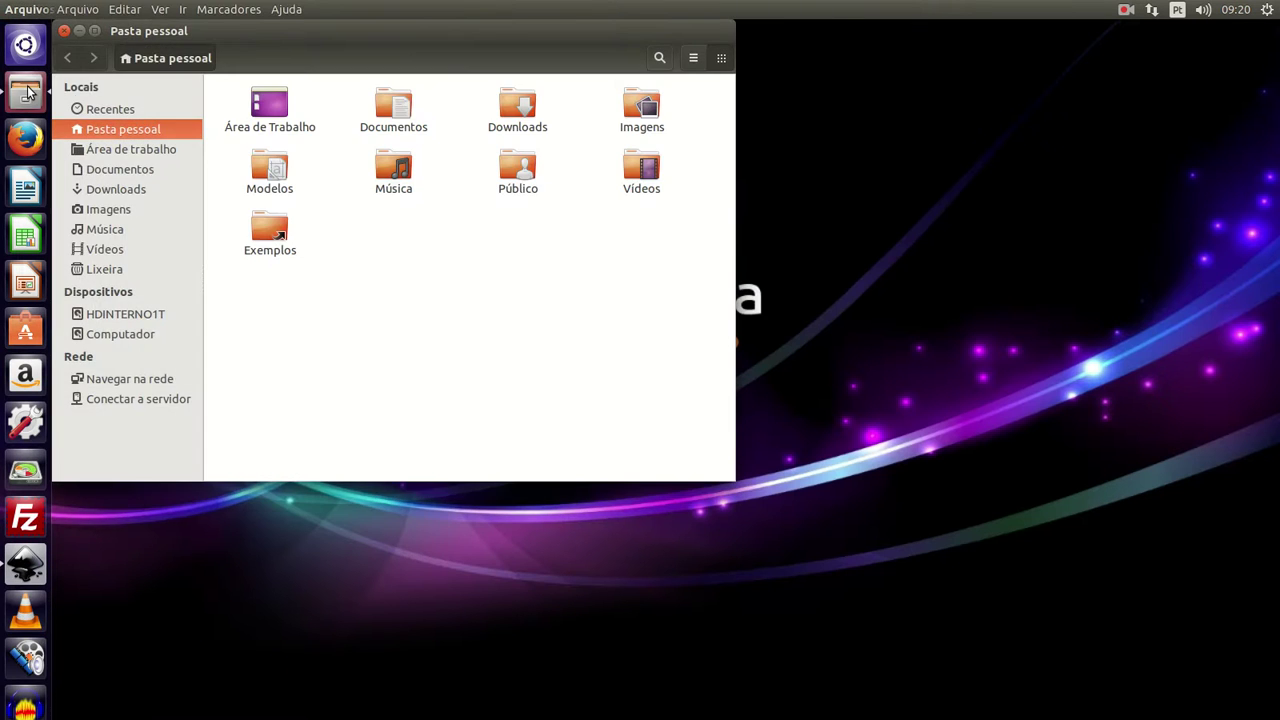
{"action": "double_click", "coordinate": [652, 127]}
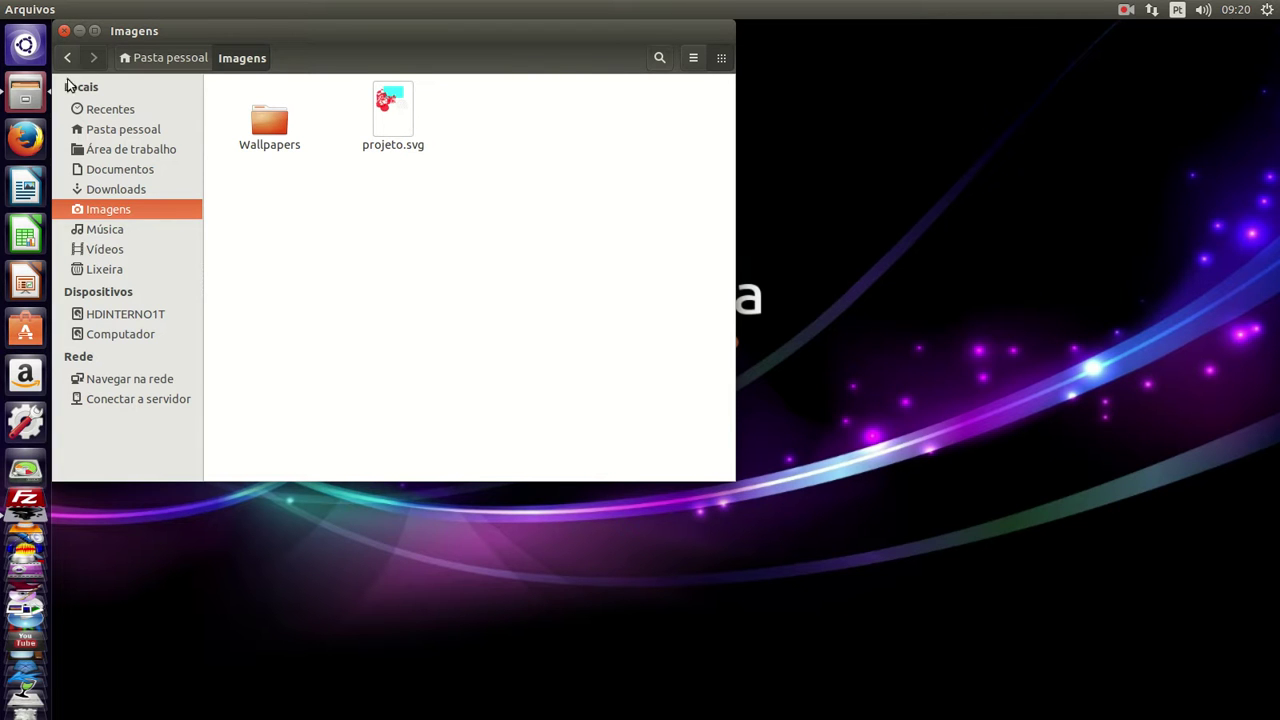
{"action": "left_click", "coordinate": [64, 31]}
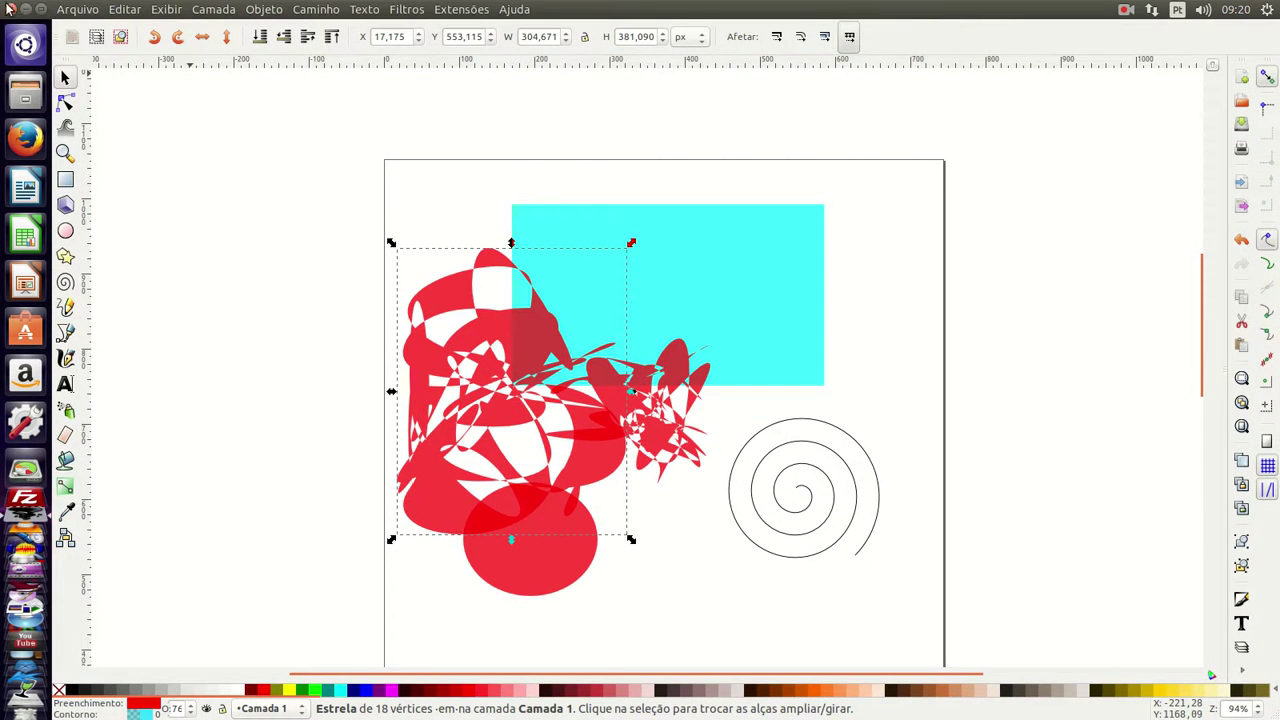
Step: Close Inkscape and maximize the new Inkscape window with its blank Novo documento 1
{"action": "left_click", "coordinate": [10, 9]}
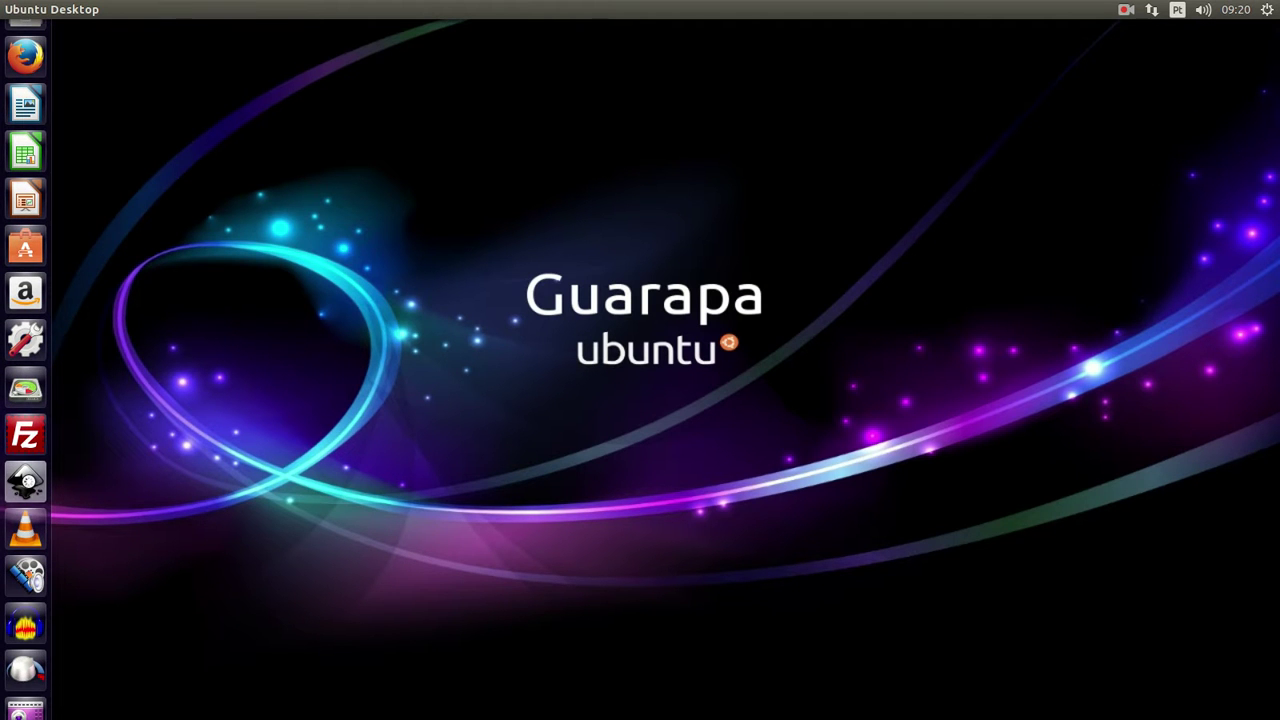
{"action": "mouse_move", "coordinate": [120, 9]}
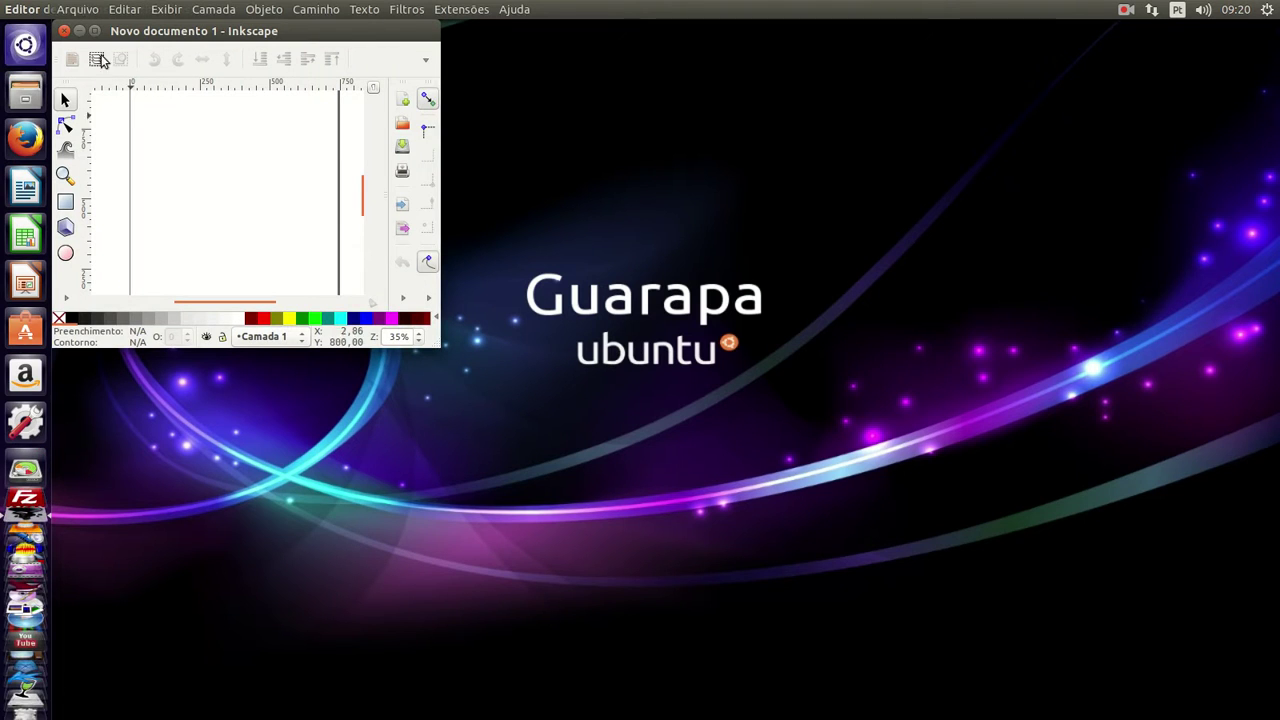
{"action": "left_click", "coordinate": [95, 31]}
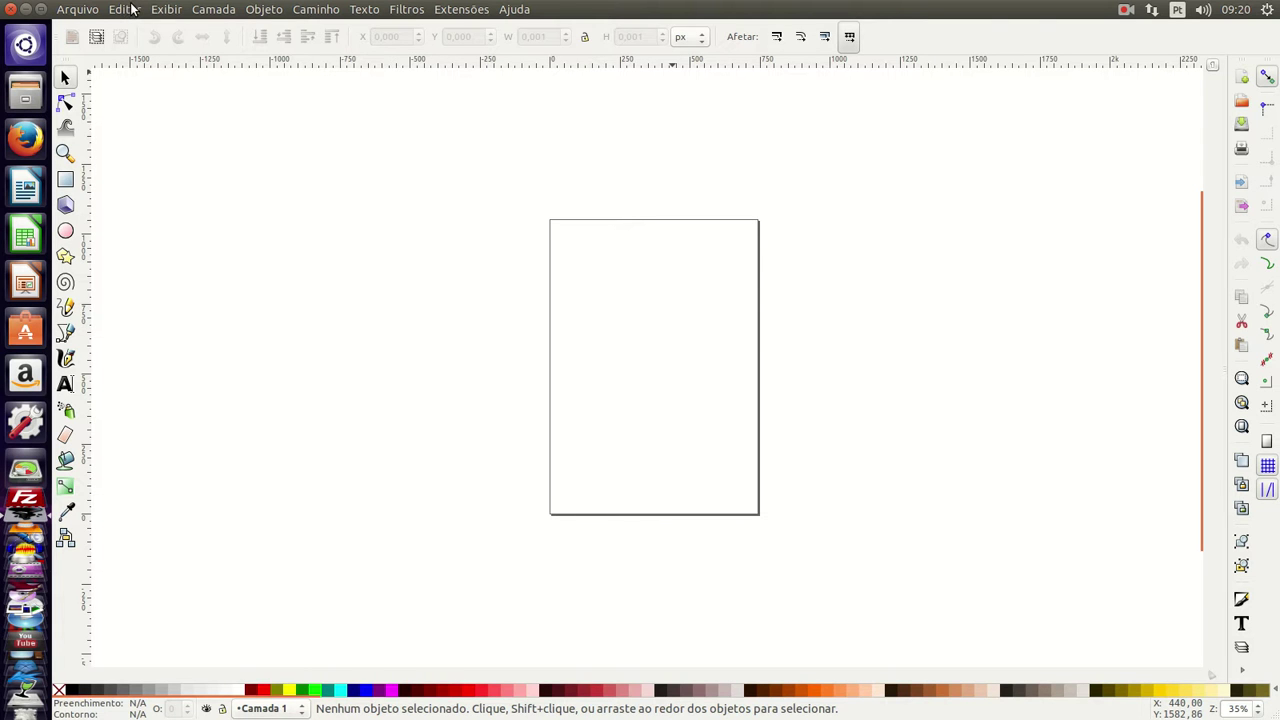
Step: Draw a small star upper-left and a tall cyan rectangle on the right of the page
{"action": "left_click", "coordinate": [65, 256]}
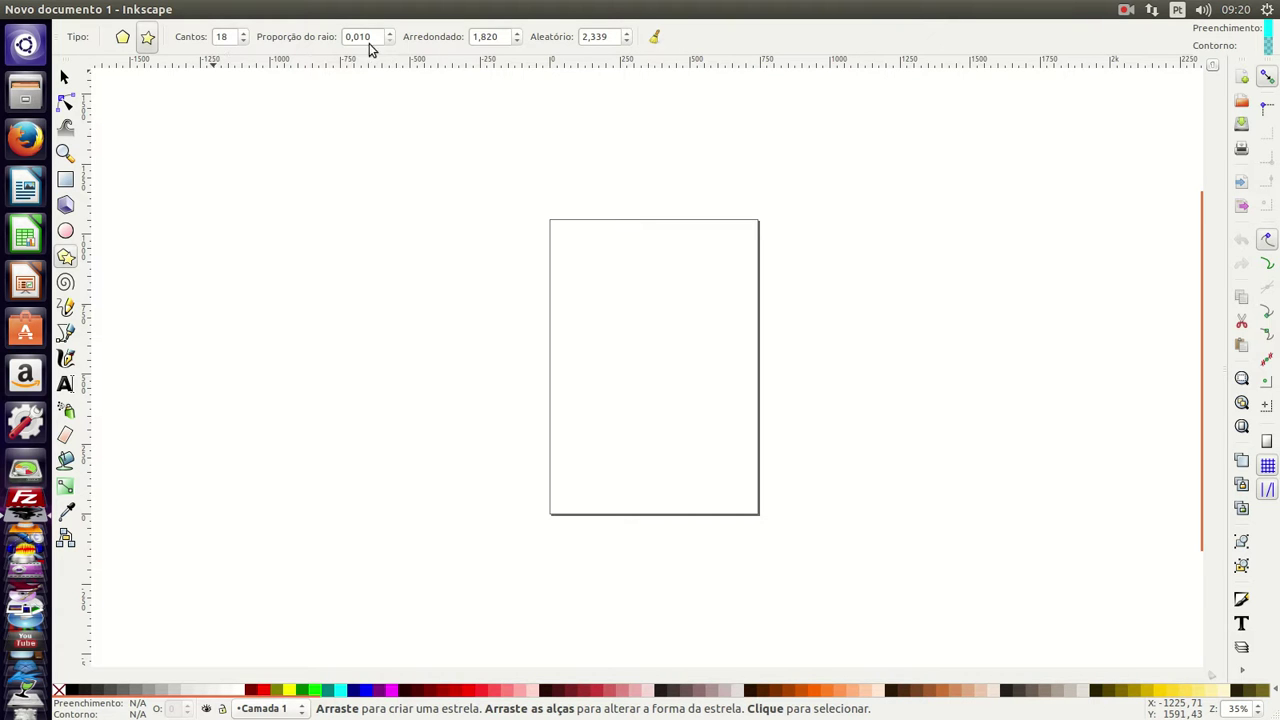
{"action": "left_click_drag", "start_coordinate": [599, 321], "coordinate": [613, 329]}
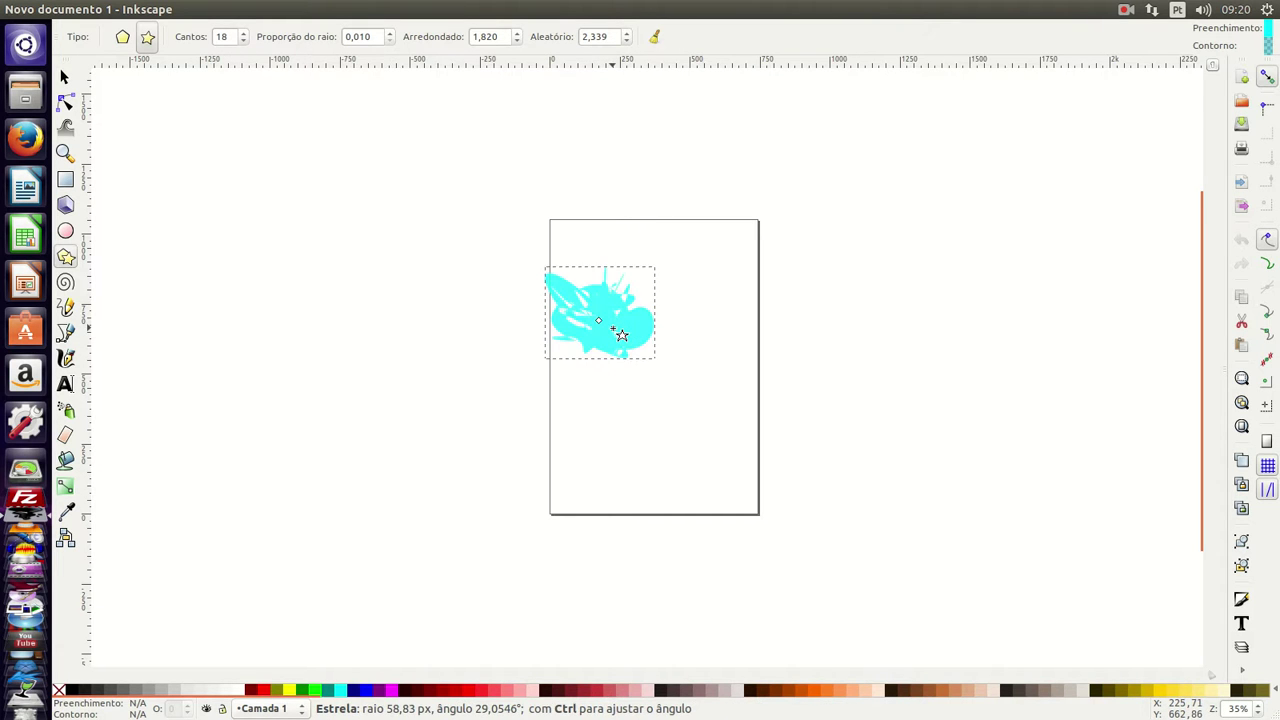
{"action": "left_click", "coordinate": [65, 179]}
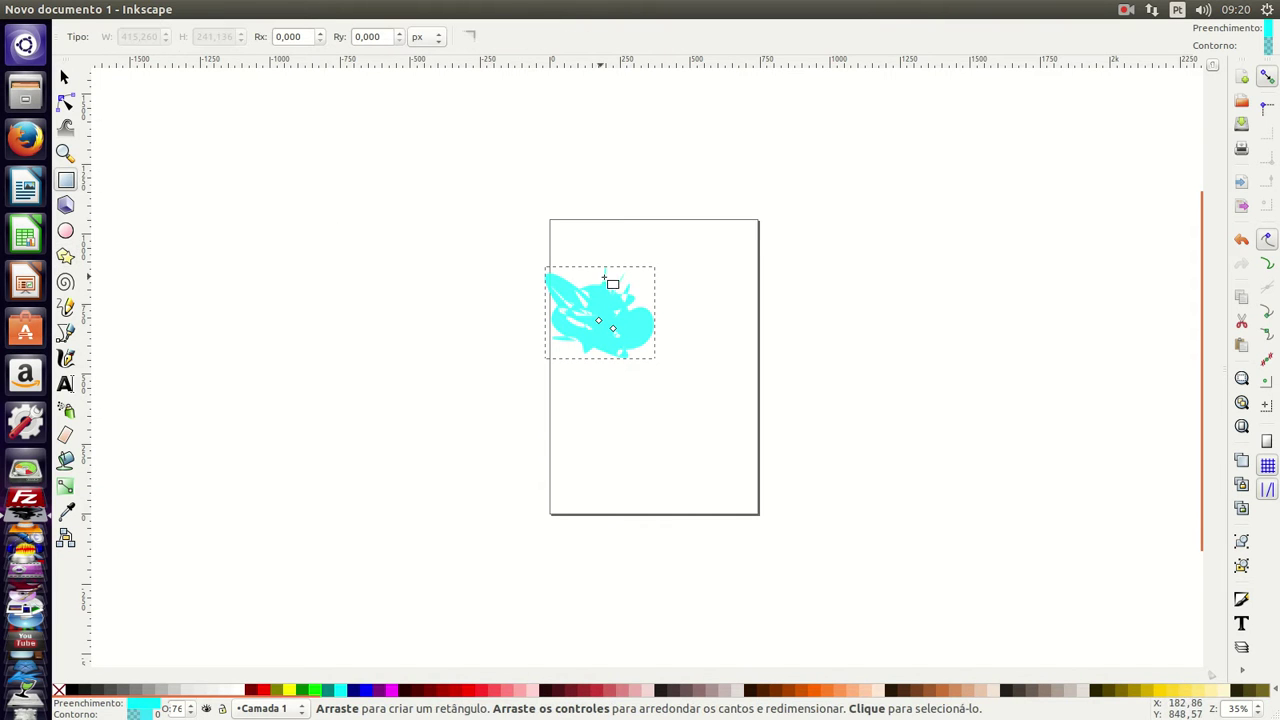
{"action": "left_click_drag", "start_coordinate": [701, 277], "coordinate": [737, 420]}
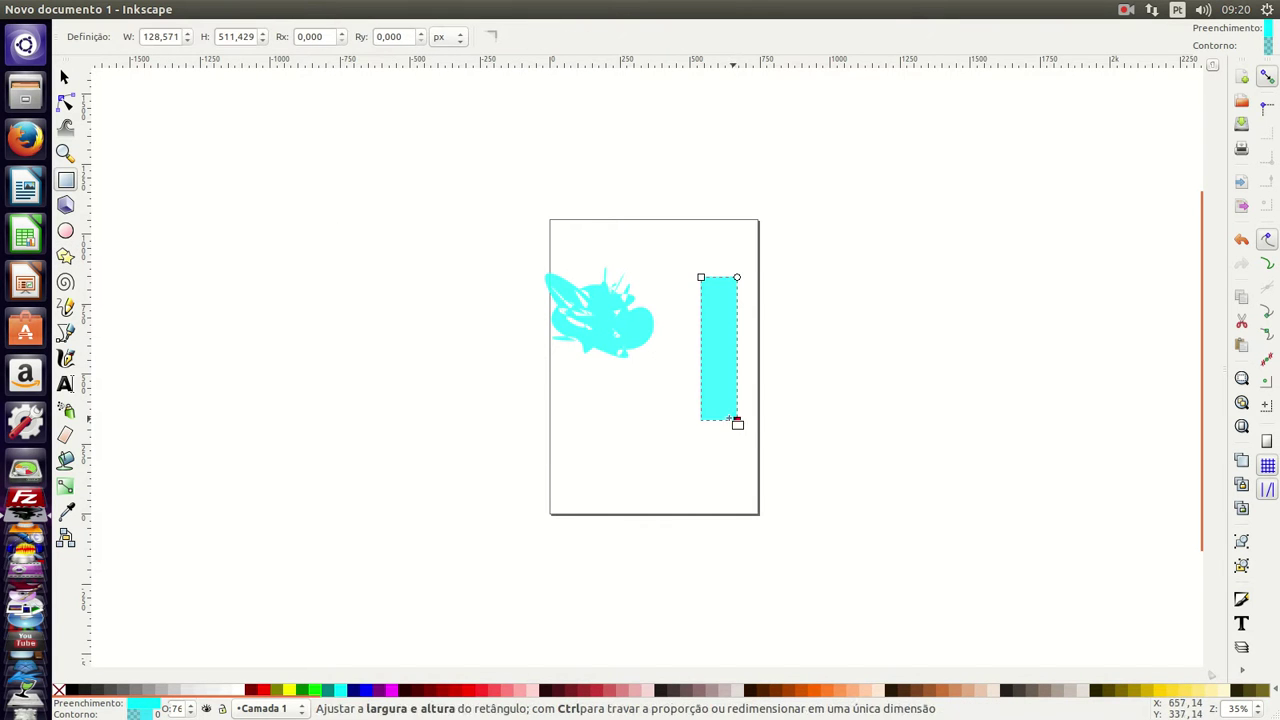
Step: Add a random cyan star mid-page, then close Inkscape with Fechar sem salvar
{"action": "left_click", "coordinate": [65, 257]}
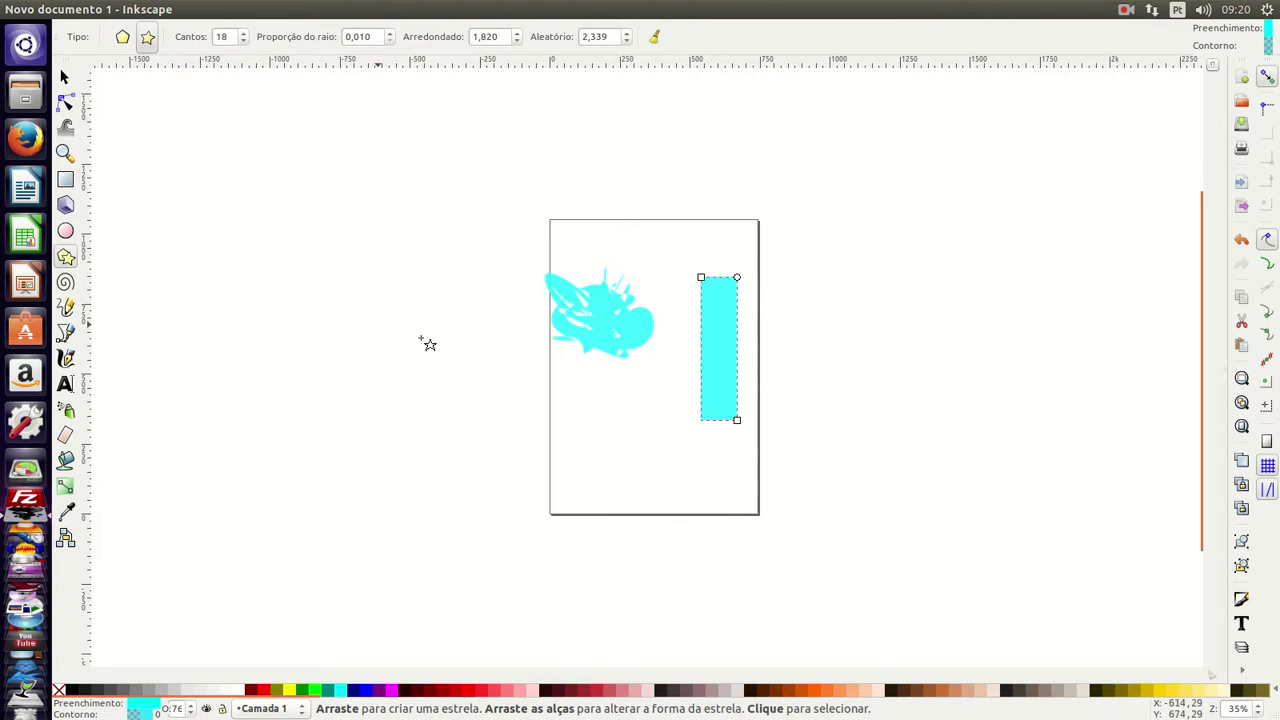
{"action": "mouse_move", "coordinate": [630, 397]}
{"action": "left_mouse_down"}
{"action": "mouse_move", "coordinate": [640, 418]}
{"action": "mouse_move", "coordinate": [634, 403]}
{"action": "left_mouse_up"}
{"action": "mouse_move", "coordinate": [76, 9]}
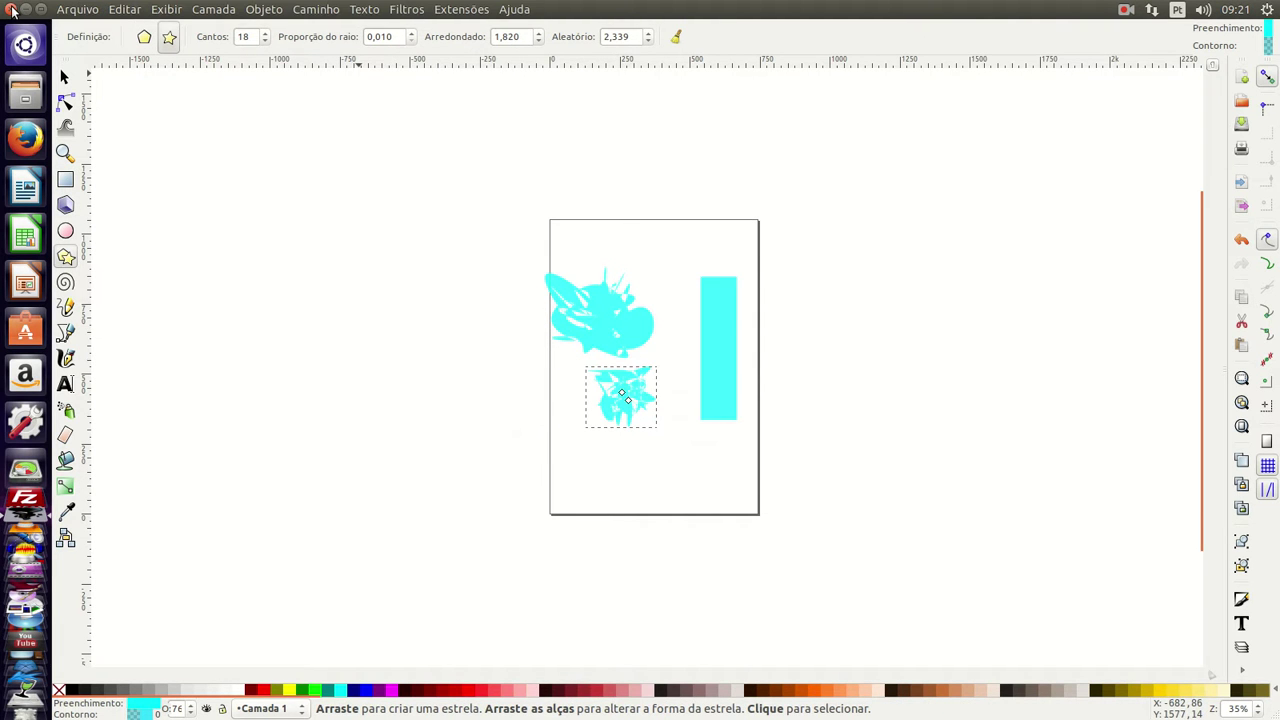
{"action": "left_click", "coordinate": [11, 9]}
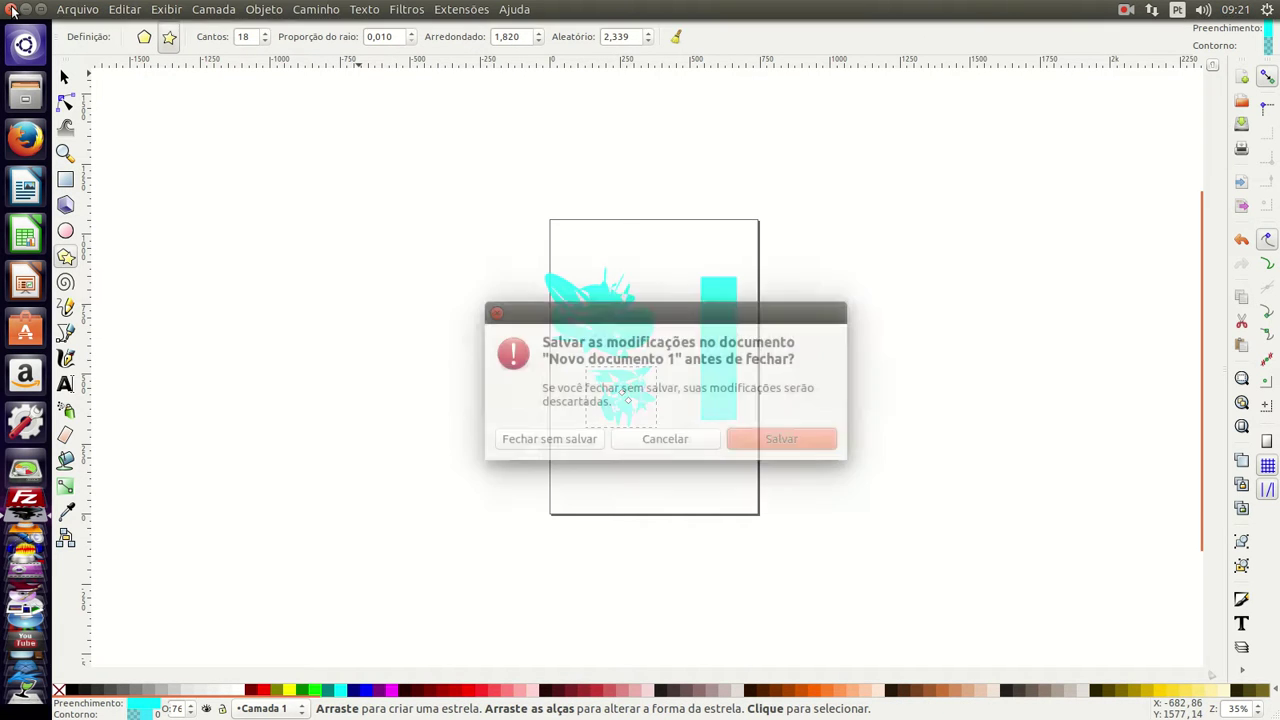
{"action": "left_click", "coordinate": [577, 446]}
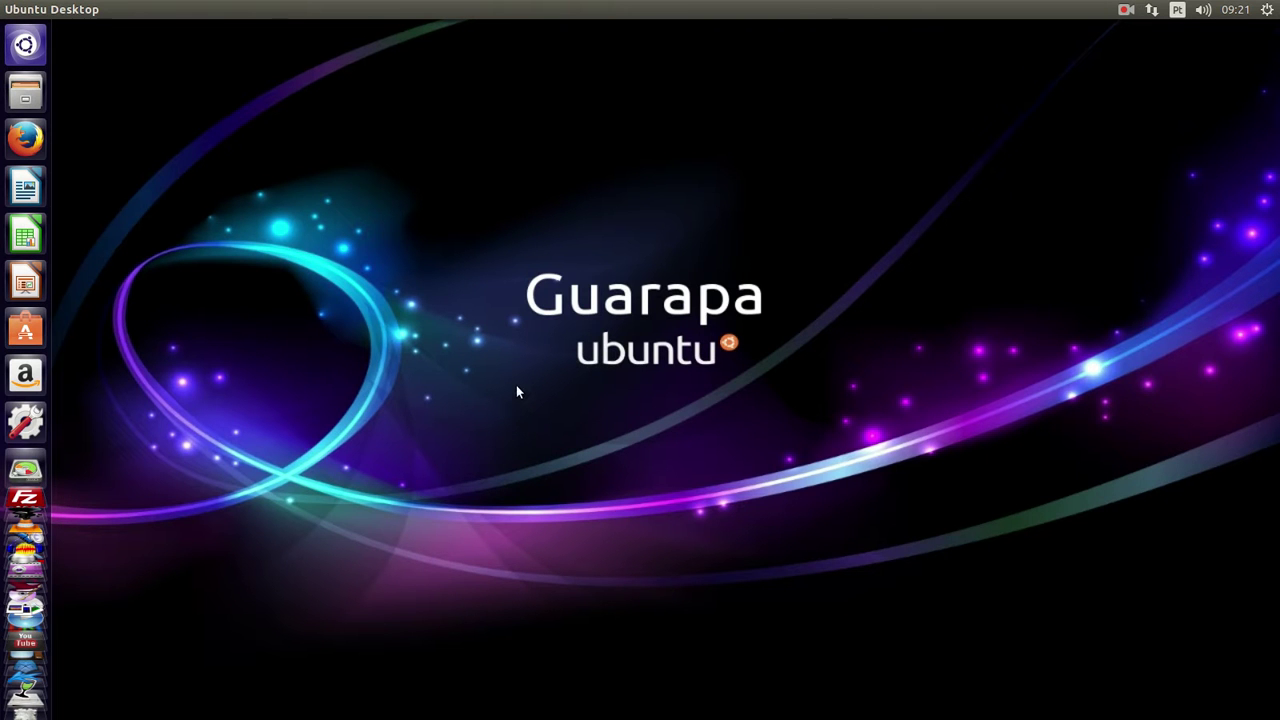
Step: Open Files maximized at home with hidden items like .config, .local and .bashrc shown
{"action": "left_click", "coordinate": [22, 93]}
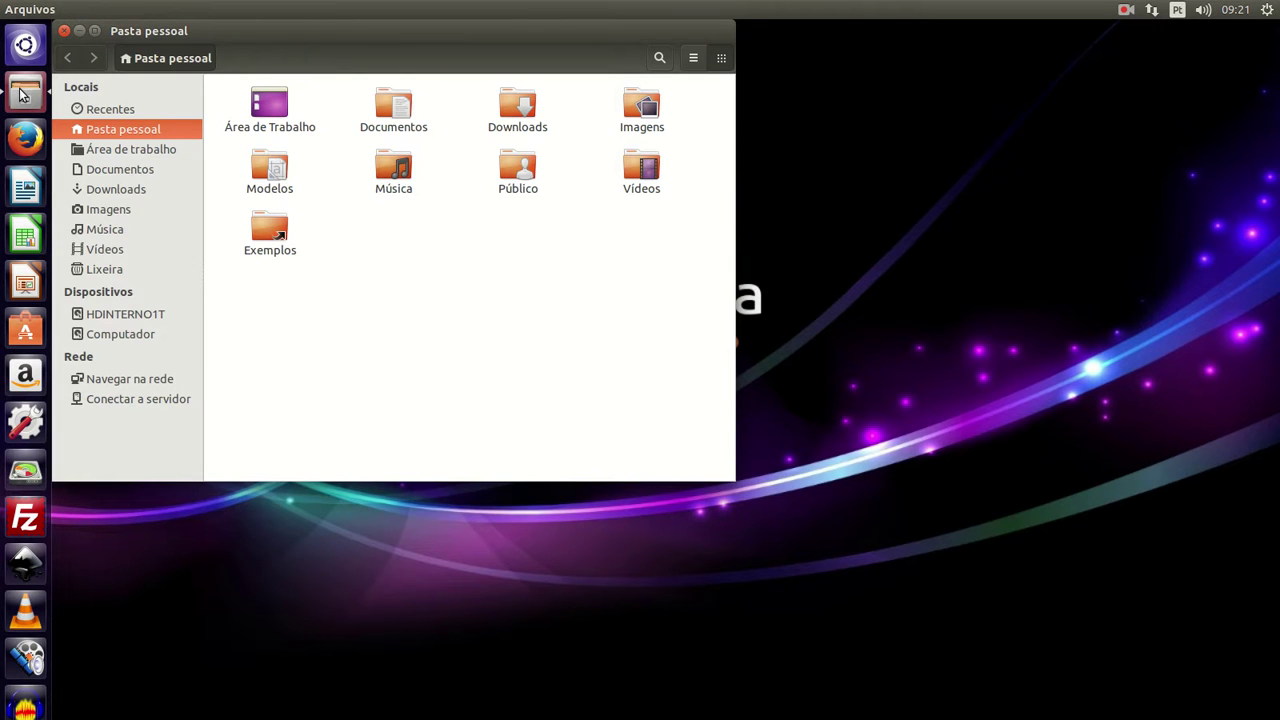
{"action": "key", "text": "ctrl+h"}
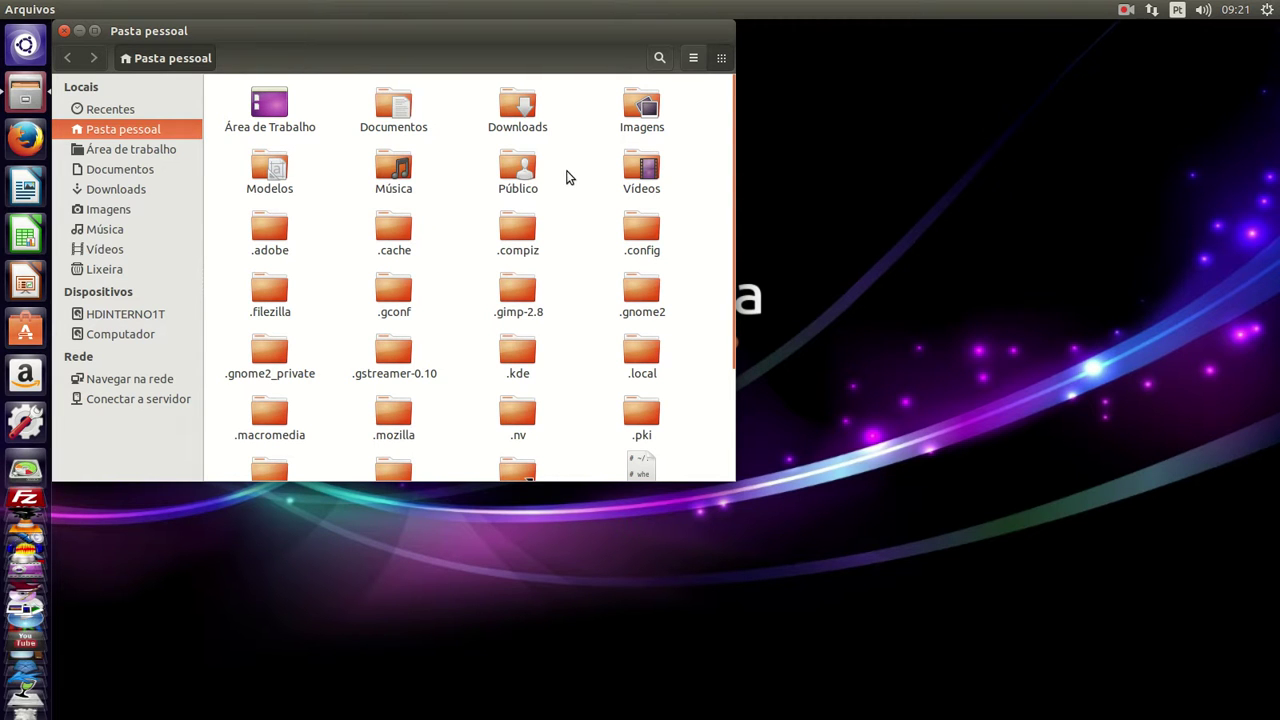
{"action": "scroll", "coordinate": [567, 177], "scroll_direction": "down", "scroll_amount": 2}
{"action": "scroll", "coordinate": [563, 176], "scroll_direction": "up", "scroll_amount": 2}
{"action": "left_click", "coordinate": [96, 31]}
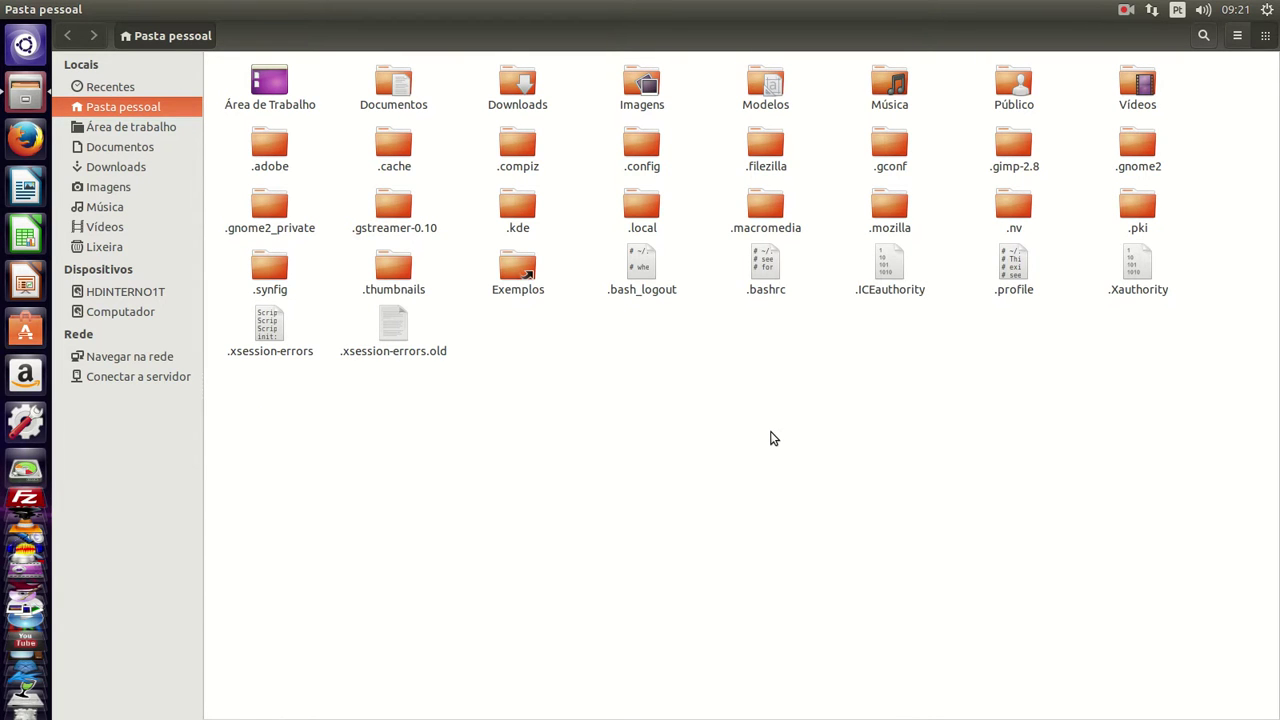
{"action": "key", "text": "ctrl+h"}
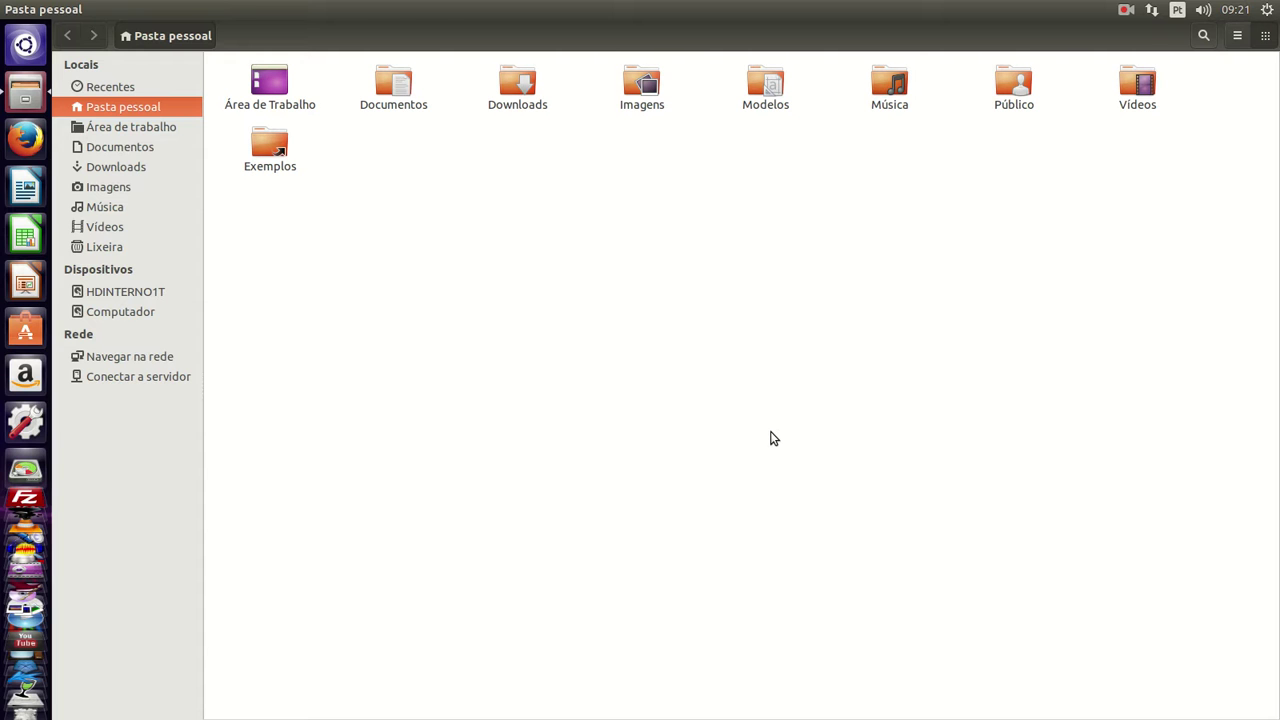
{"action": "key", "text": "ctrl+h"}
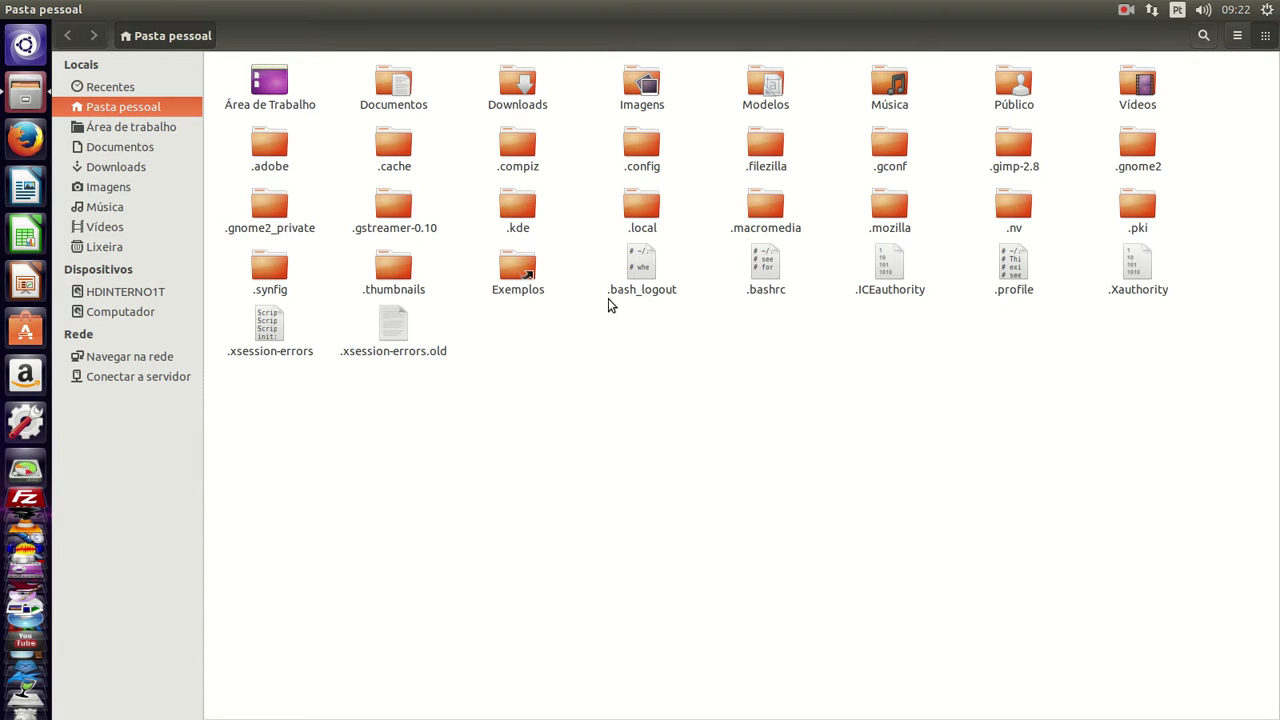
Step: Open .config/inkscape, move preferences.xml to the trash, and close Files
{"action": "double_click", "coordinate": [632, 150]}
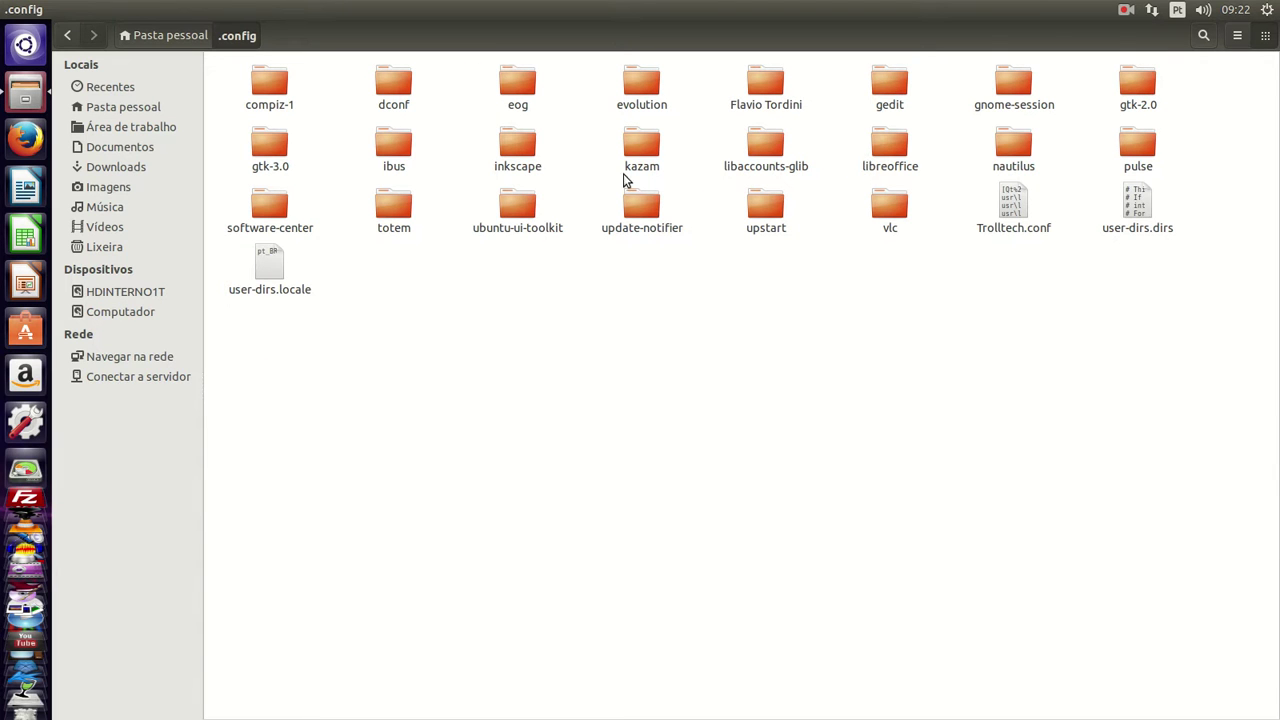
{"action": "double_click", "coordinate": [517, 147]}
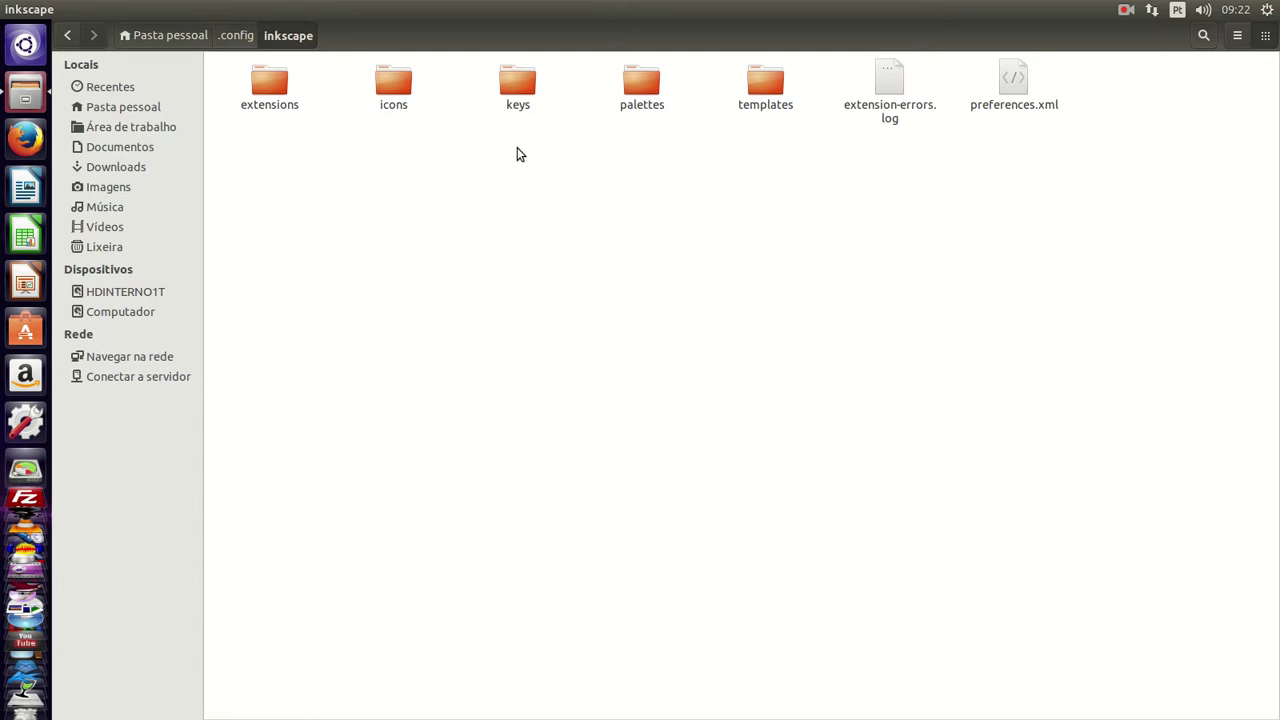
{"action": "left_click", "coordinate": [1002, 87]}
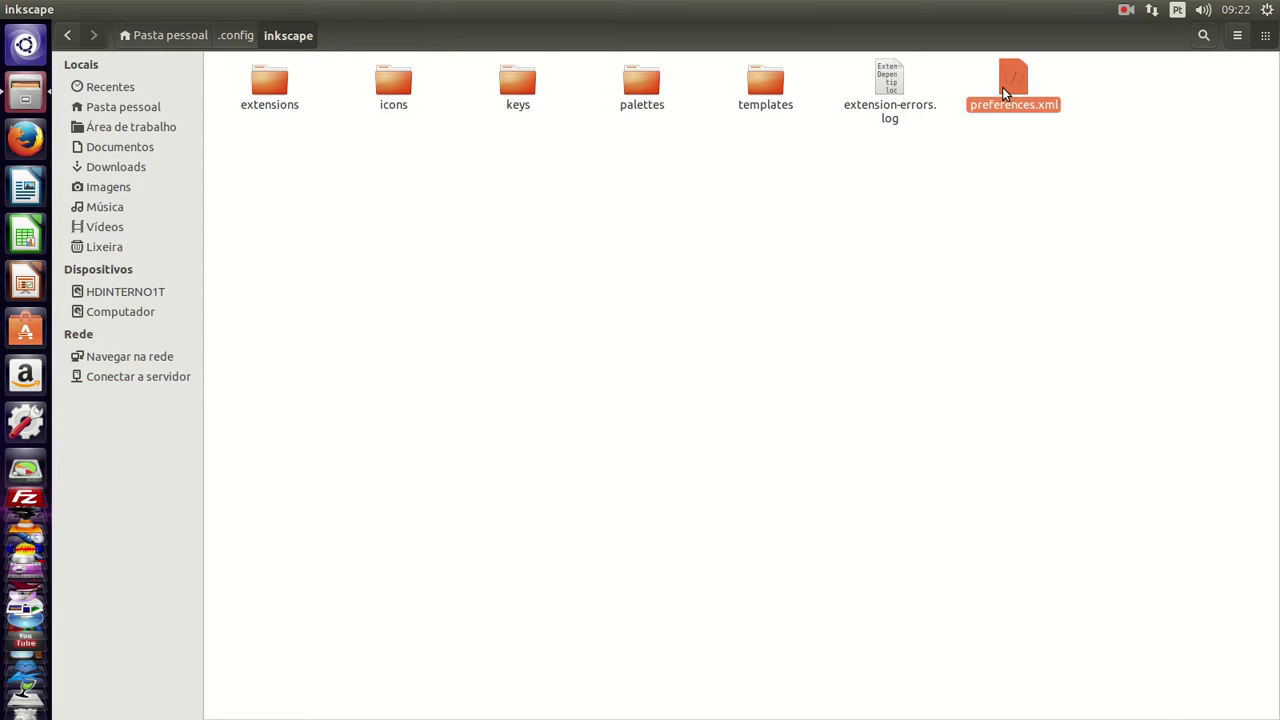
{"action": "right_click", "coordinate": [1004, 92]}
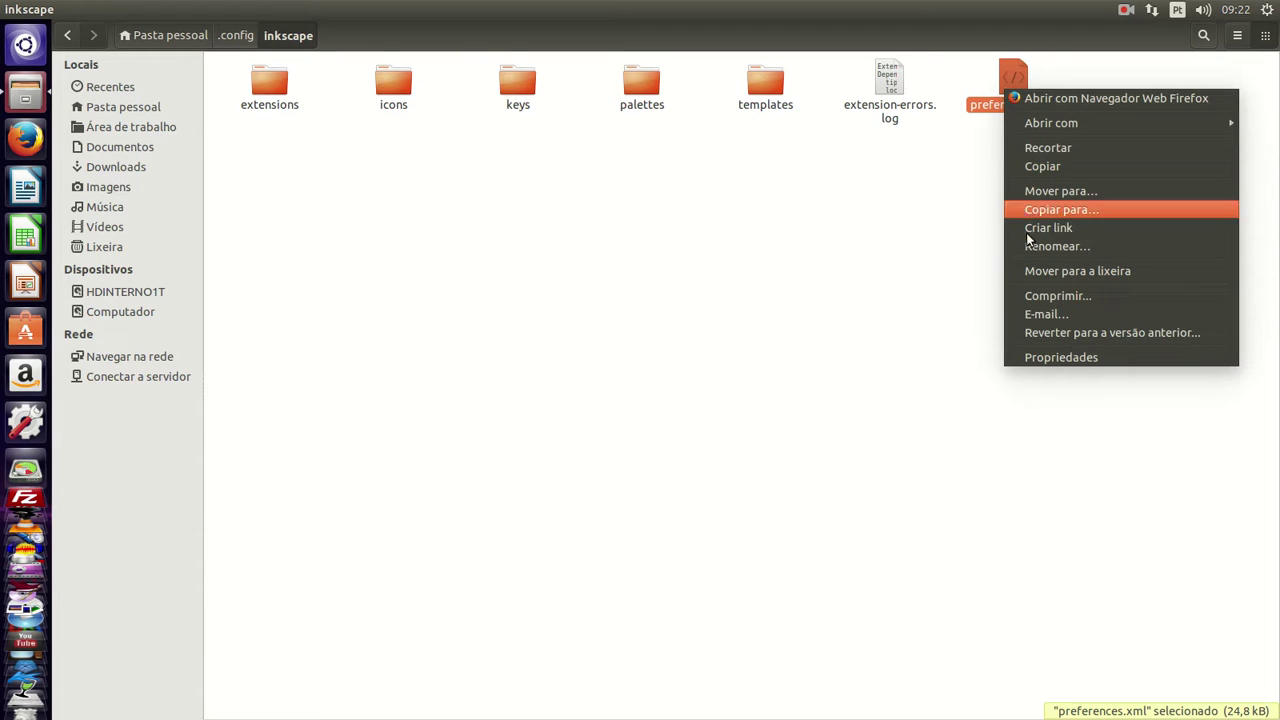
{"action": "left_click", "coordinate": [1034, 270]}
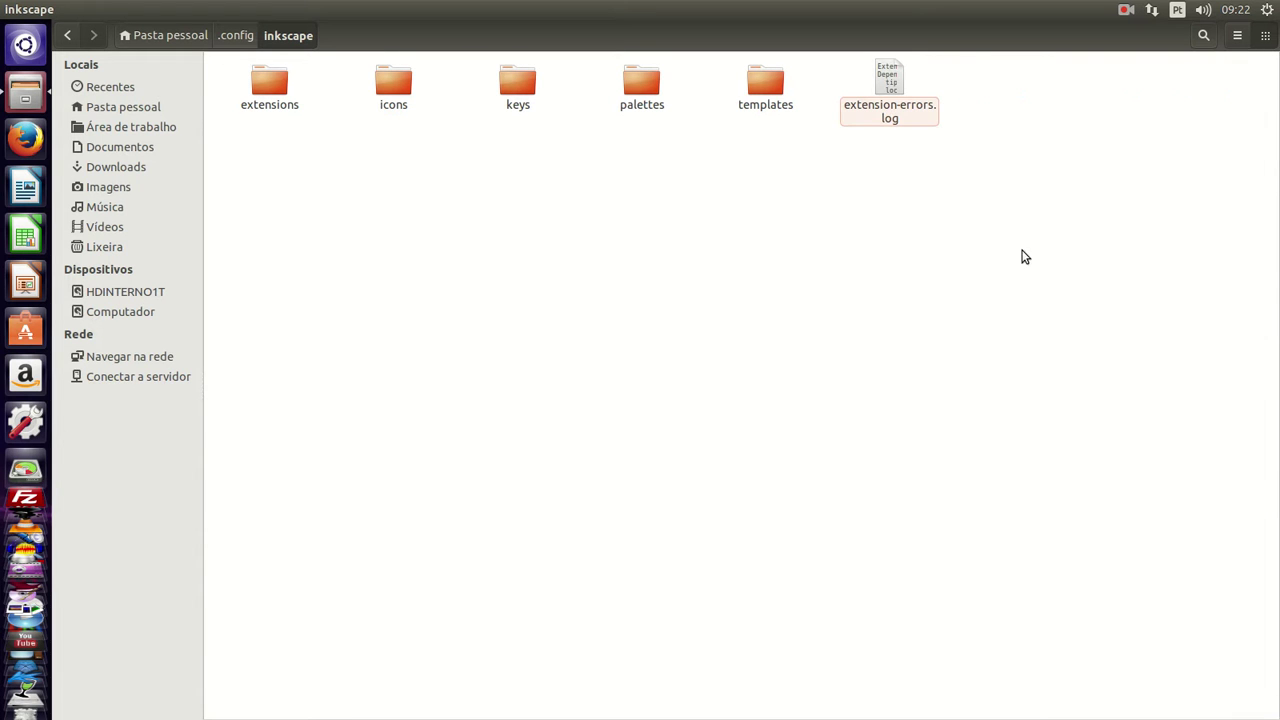
{"action": "left_click", "coordinate": [10, 10]}
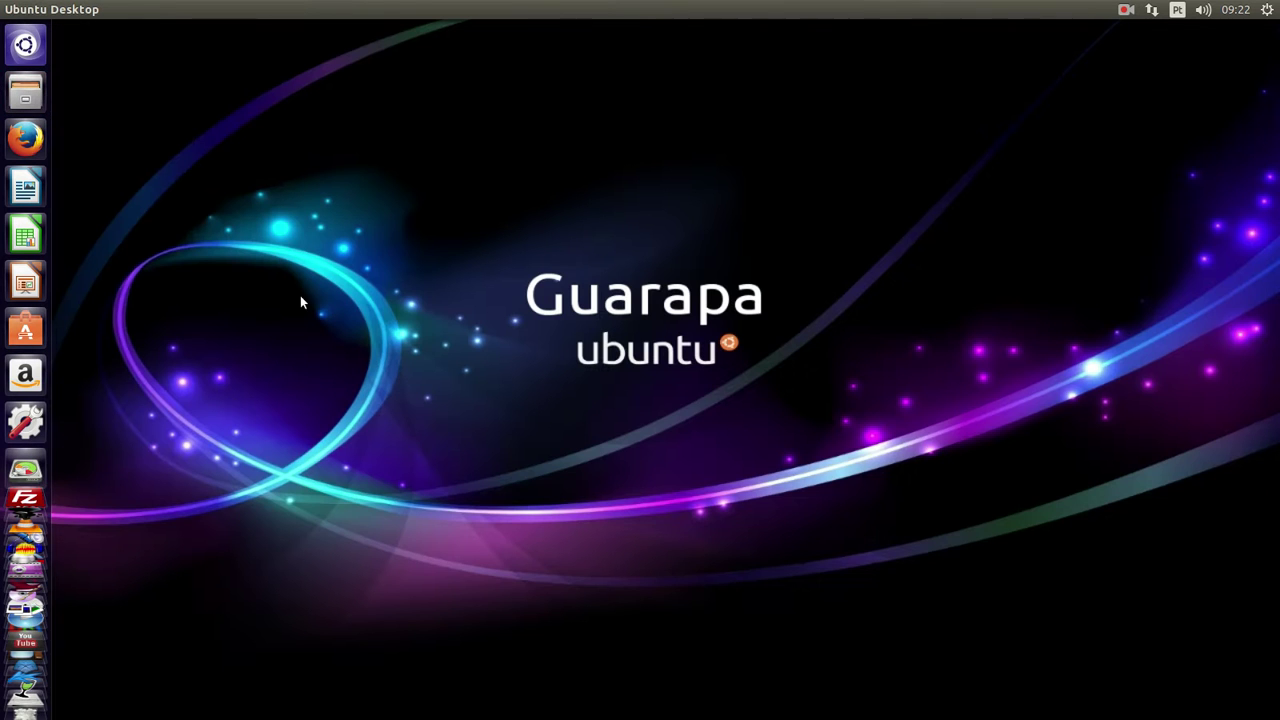
Step: Relaunch Inkscape with default settings and zoom in on the blank Novo documento 1 page
{"action": "left_click", "coordinate": [22, 567]}
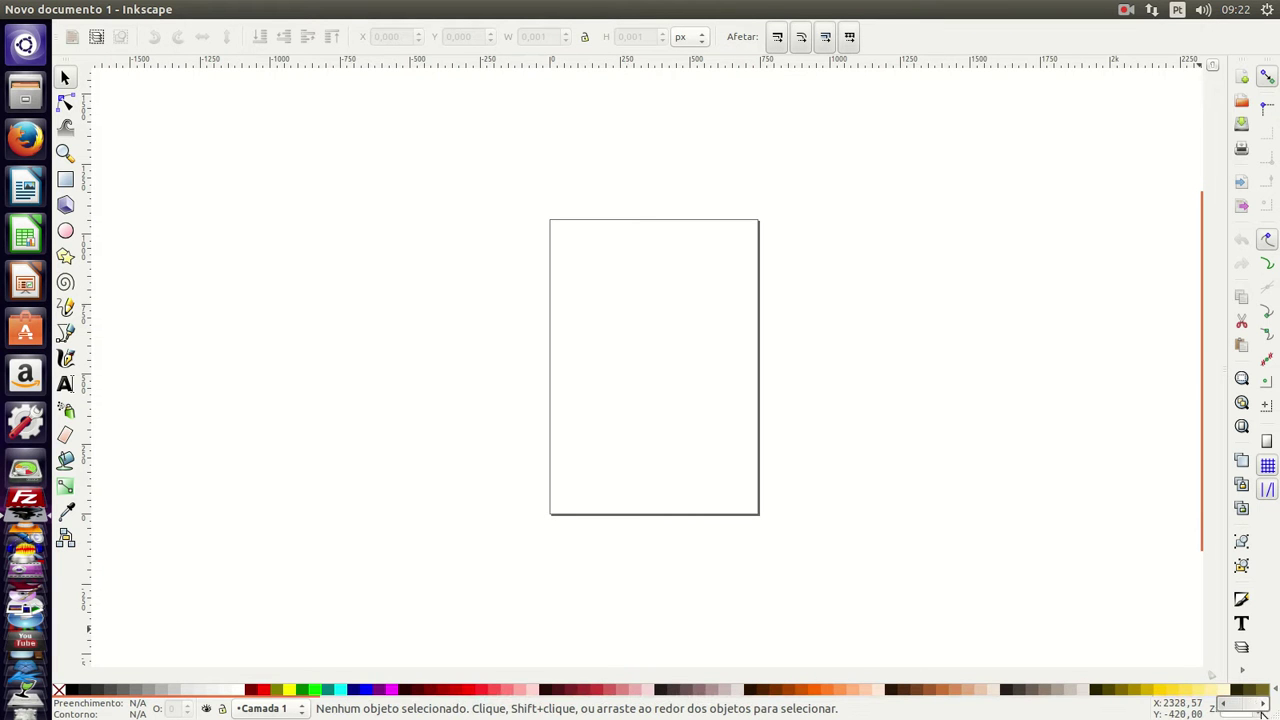
{"action": "scroll", "coordinate": [1257, 710], "scroll_direction": "up", "scroll_amount": 2}
{"action": "scroll", "coordinate": [1258, 710], "scroll_direction": "up", "scroll_amount": 2}
{"action": "scroll", "coordinate": [1259, 710], "scroll_direction": "up", "scroll_amount": 2}
{"action": "scroll", "coordinate": [1259, 710], "scroll_direction": "up", "scroll_amount": 1}
{"action": "scroll", "coordinate": [749, 480], "scroll_direction": "up", "scroll_amount": 2}
{"action": "scroll", "coordinate": [749, 480], "scroll_direction": "up", "scroll_amount": 1}
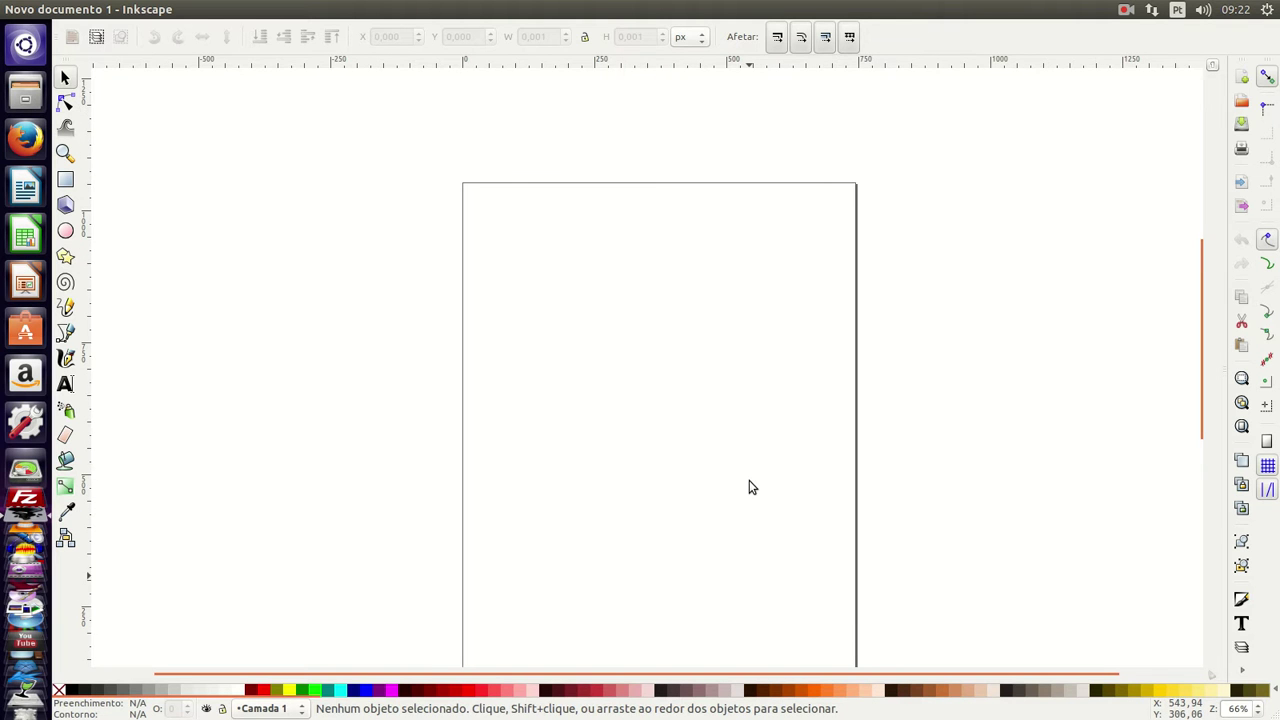
Step: Draw a default star (5 corners, spoke ratio 0.5) at the page's top left and fill it dark maroon
{"action": "left_click", "coordinate": [65, 256]}
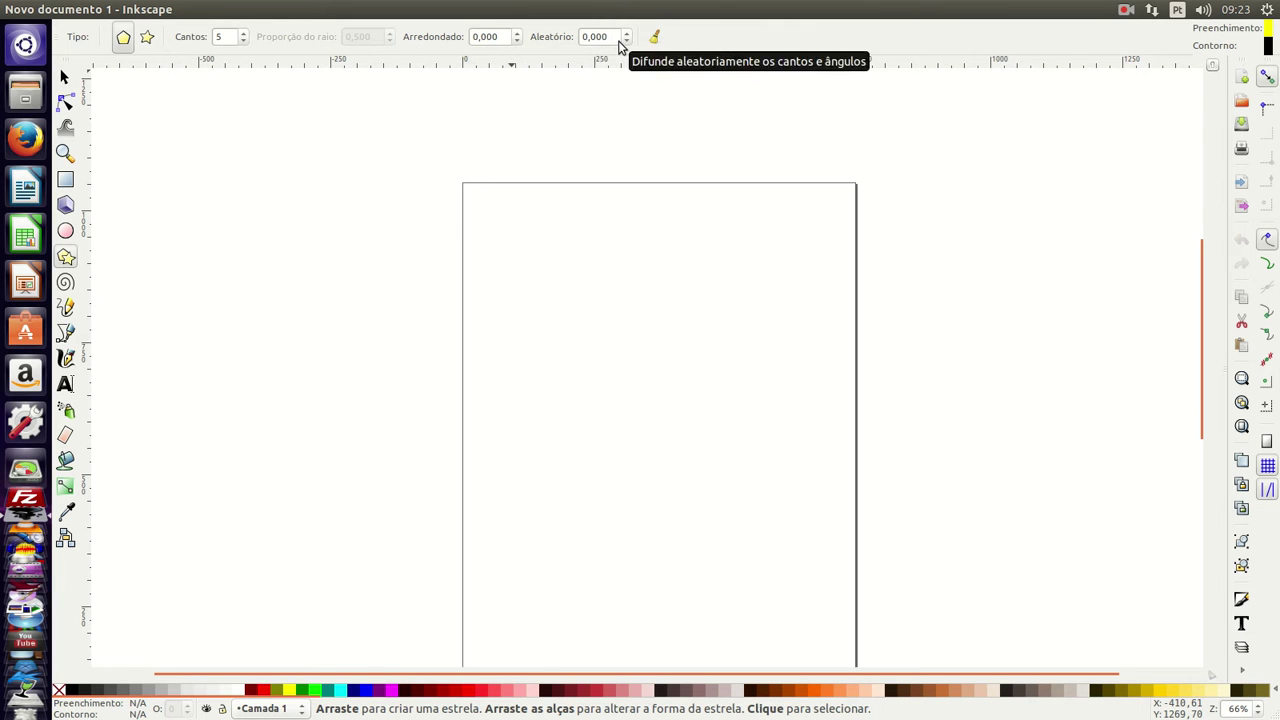
{"action": "mouse_move", "coordinate": [547, 330]}
{"action": "left_mouse_down"}
{"action": "mouse_move", "coordinate": [572, 344]}
{"action": "mouse_move", "coordinate": [602, 413]}
{"action": "left_mouse_up"}
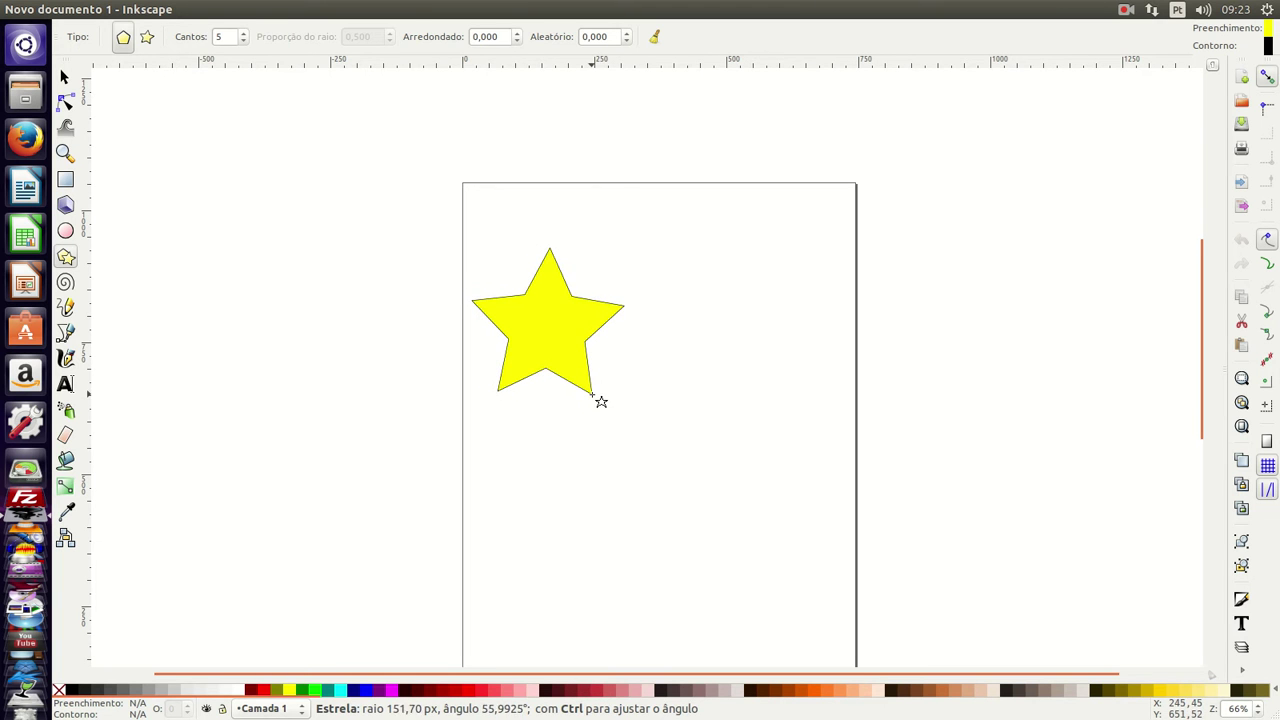
{"action": "left_click_drag", "start_coordinate": [602, 413], "coordinate": [601, 401]}
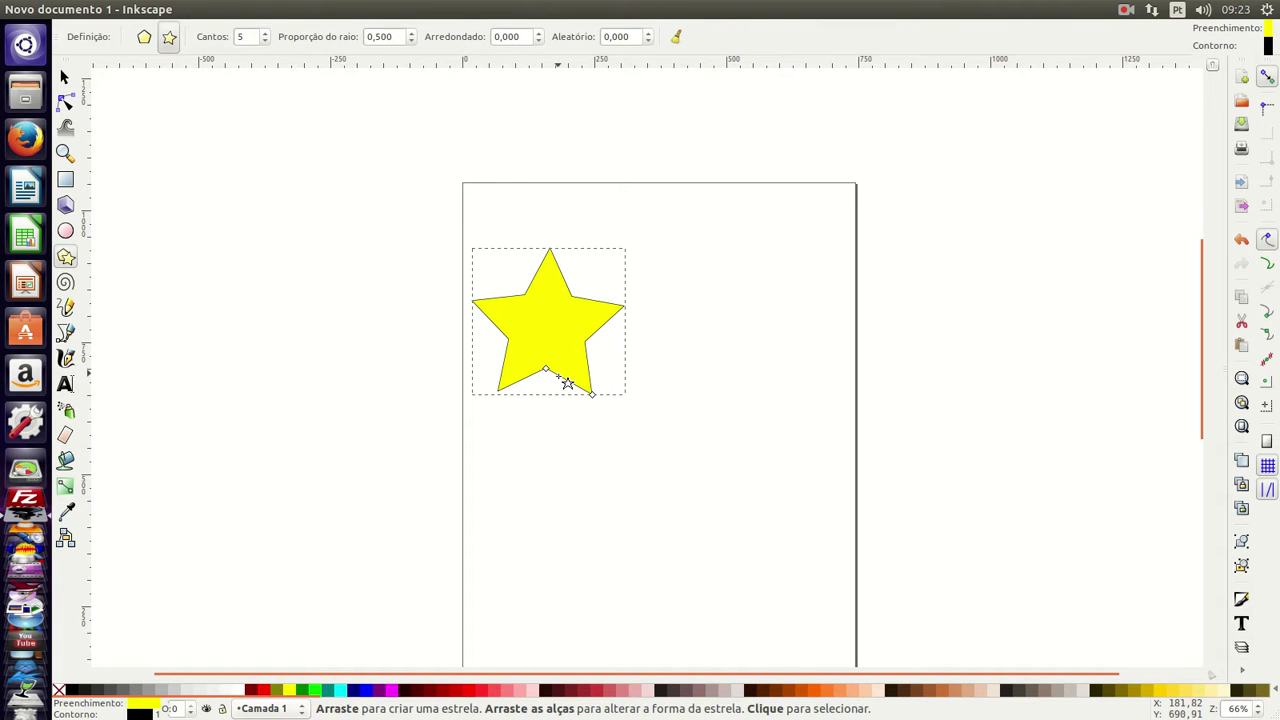
{"action": "left_click", "coordinate": [425, 690]}
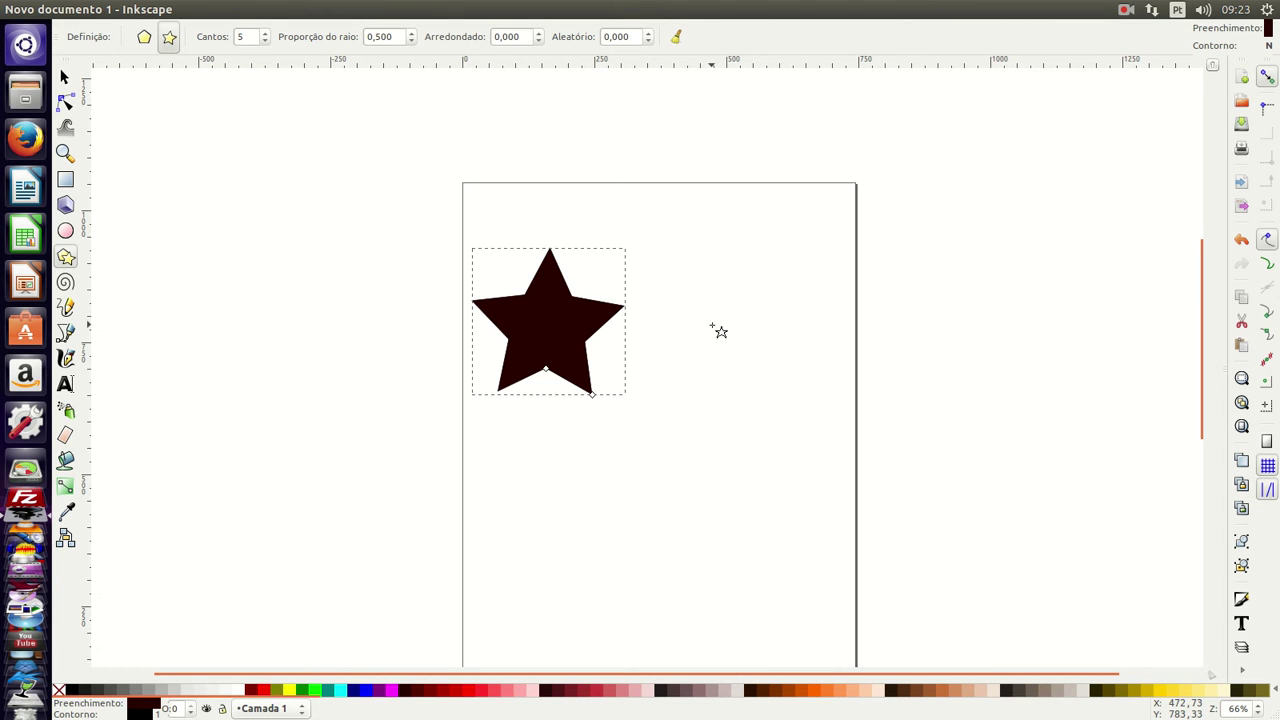
{"action": "left_click", "coordinate": [1126, 11]}
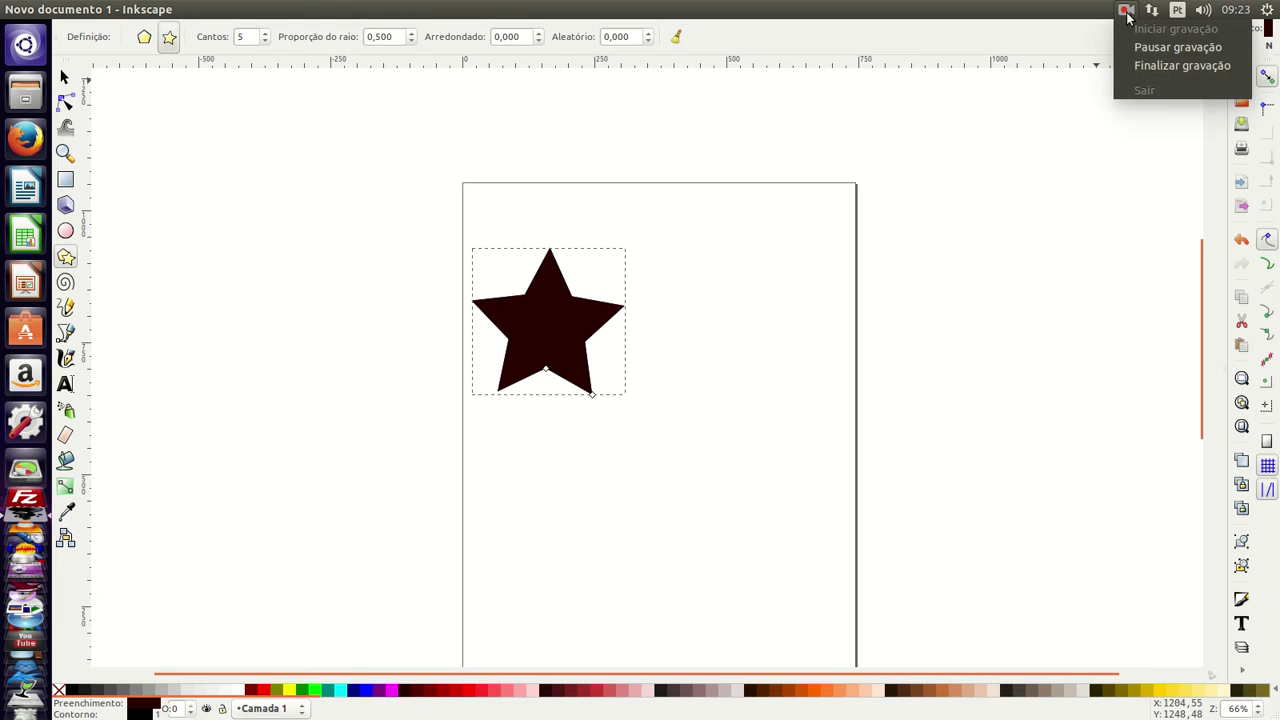